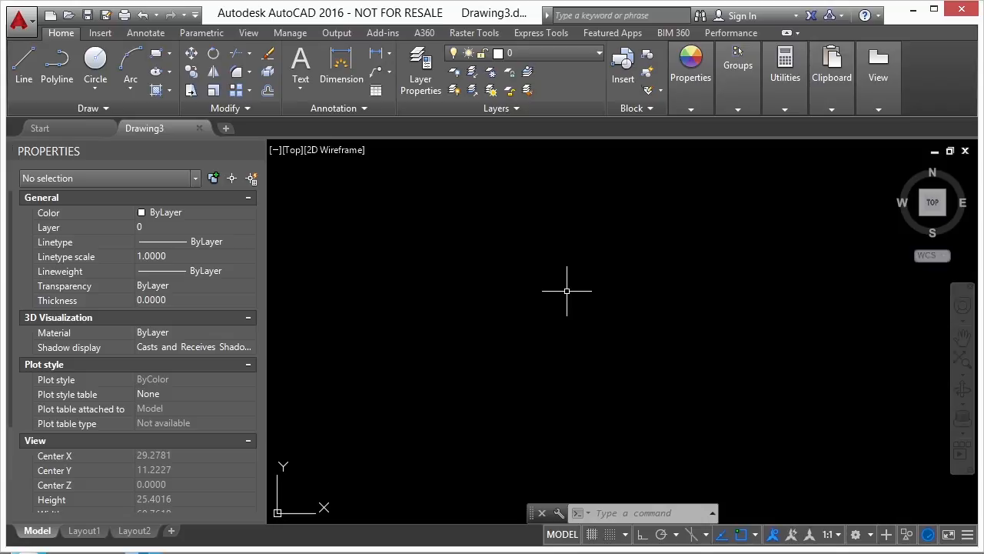
Open Solids and donuts.dwg and zoom in on its three orthographic views.
type("open")
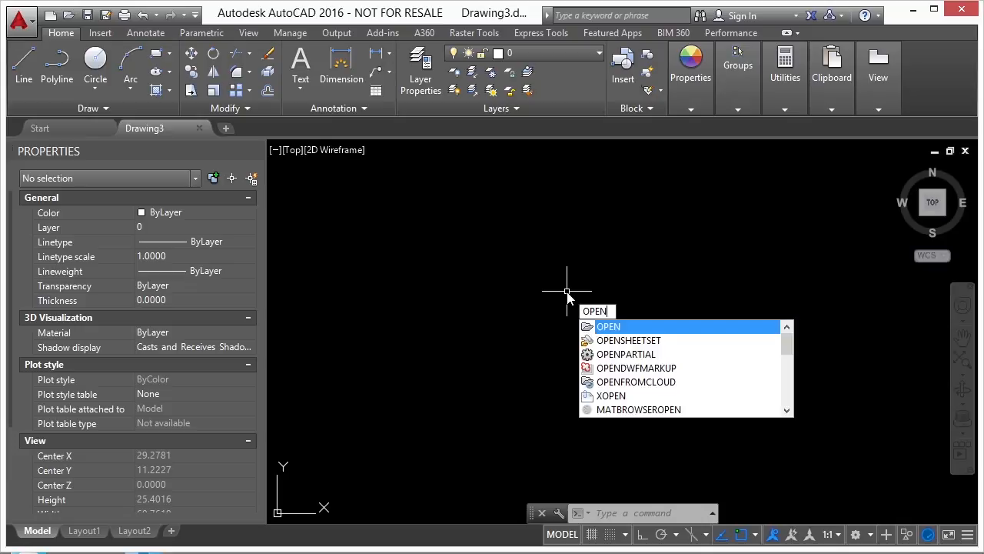
key("Return")
left_click(418, 216)
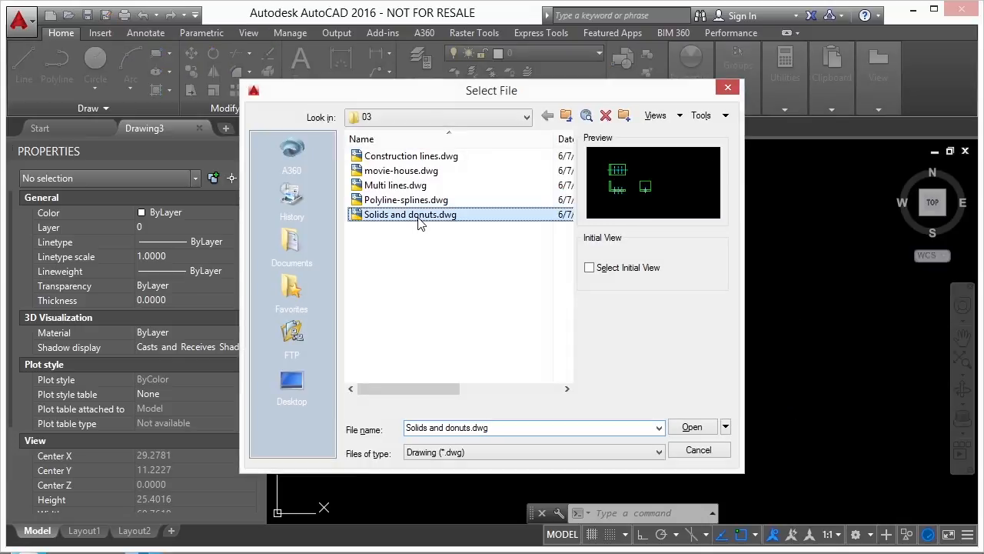
left_click(690, 427)
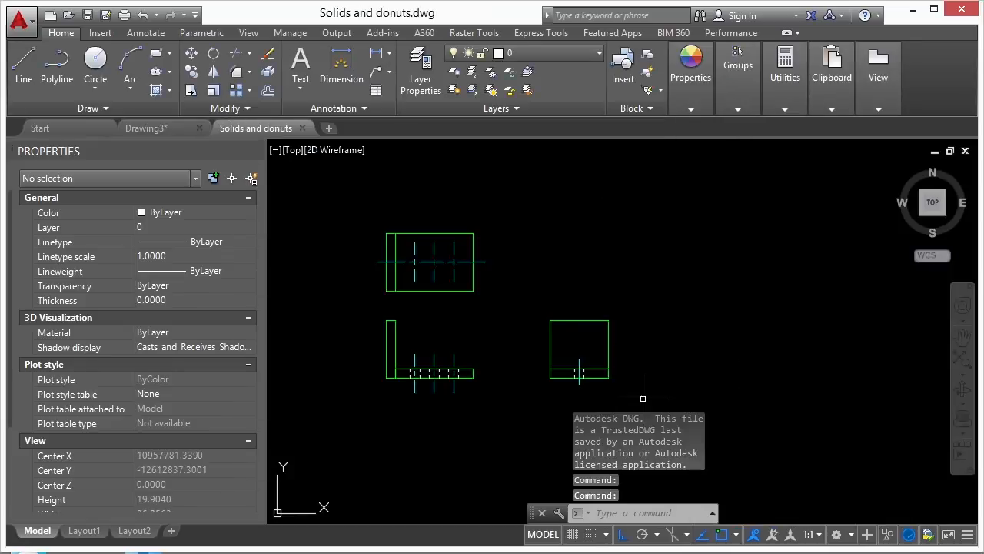
middle_click_drag(514, 318, 536, 306)
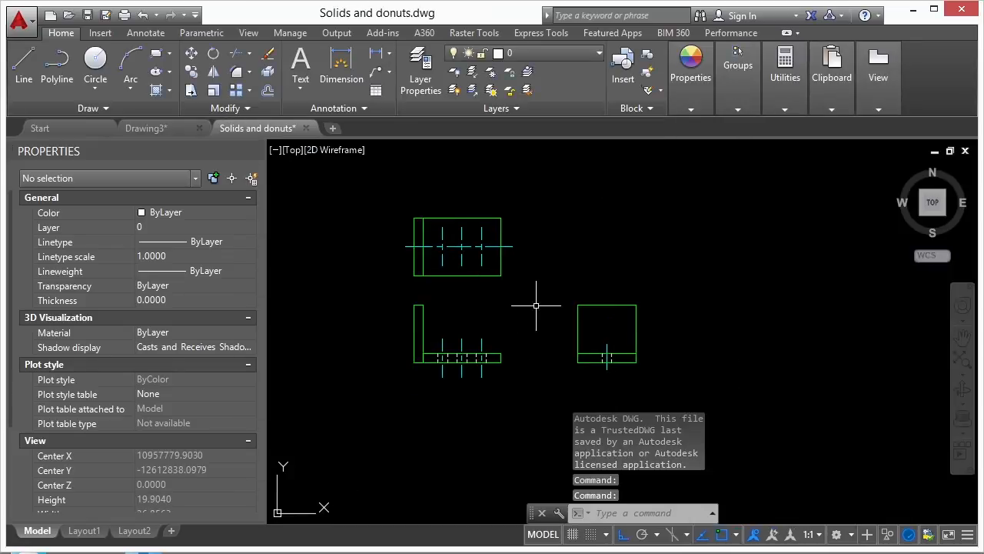
scroll(414, 330, "up", 2)
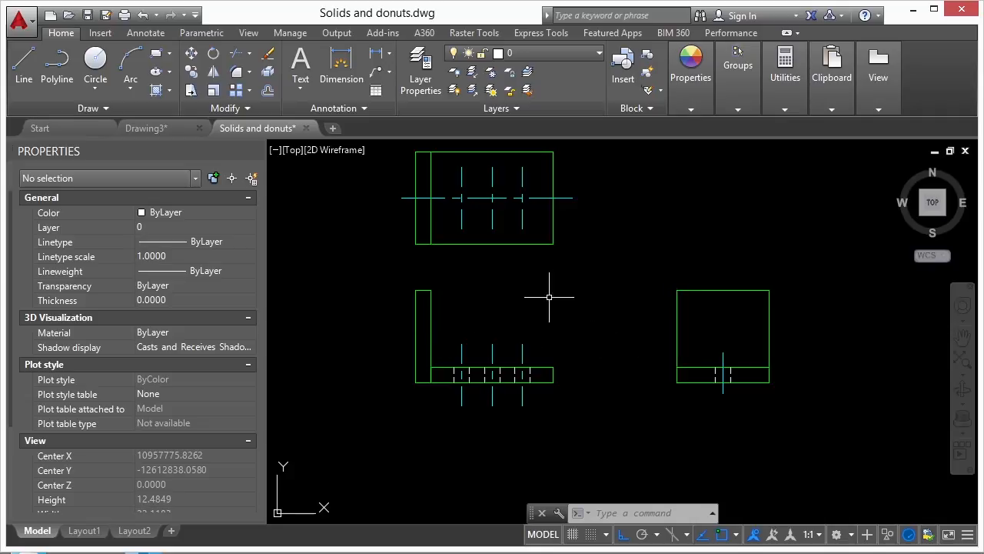
scroll(466, 373, "up", 2)
scroll(527, 384, "down", 2)
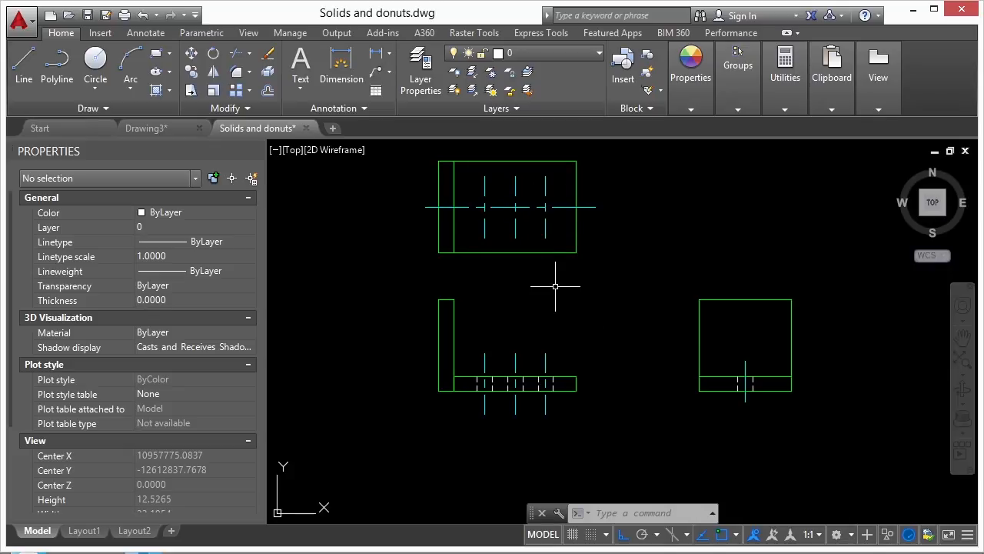
scroll(457, 373, "up", 4)
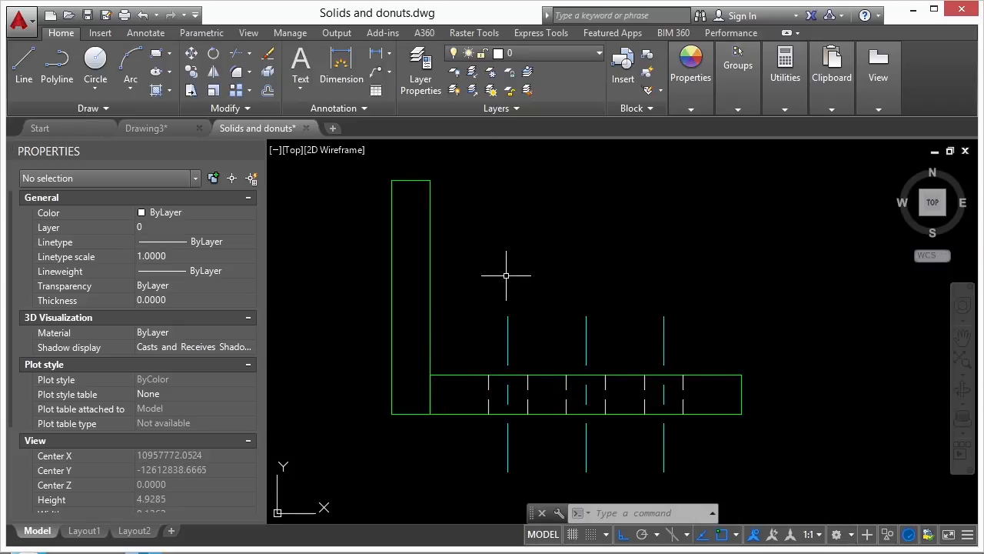
scroll(480, 309, "down", 6)
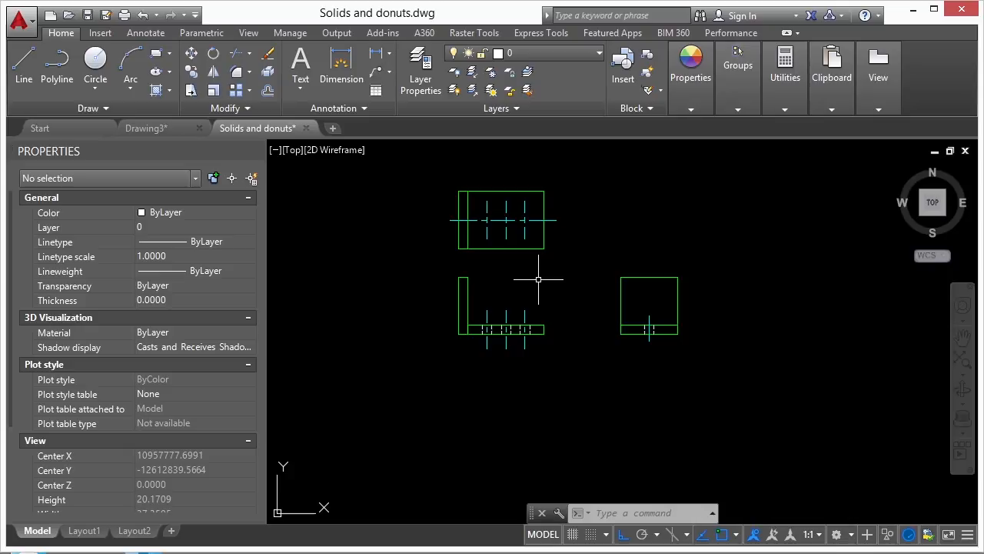
Draw a four-corner filled SOLID parallelogram in the empty space upper right of the views.
type("soli")
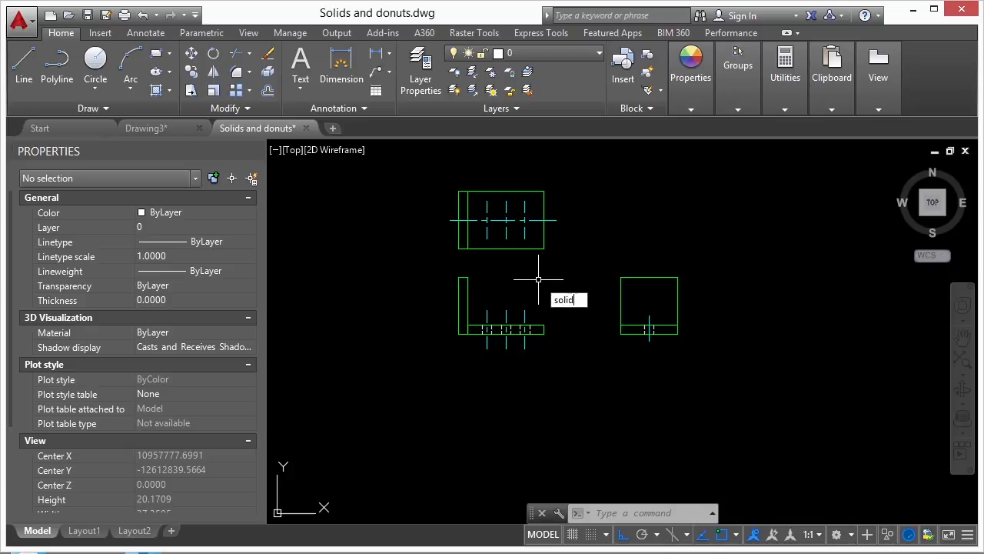
type("d")
key("Return")
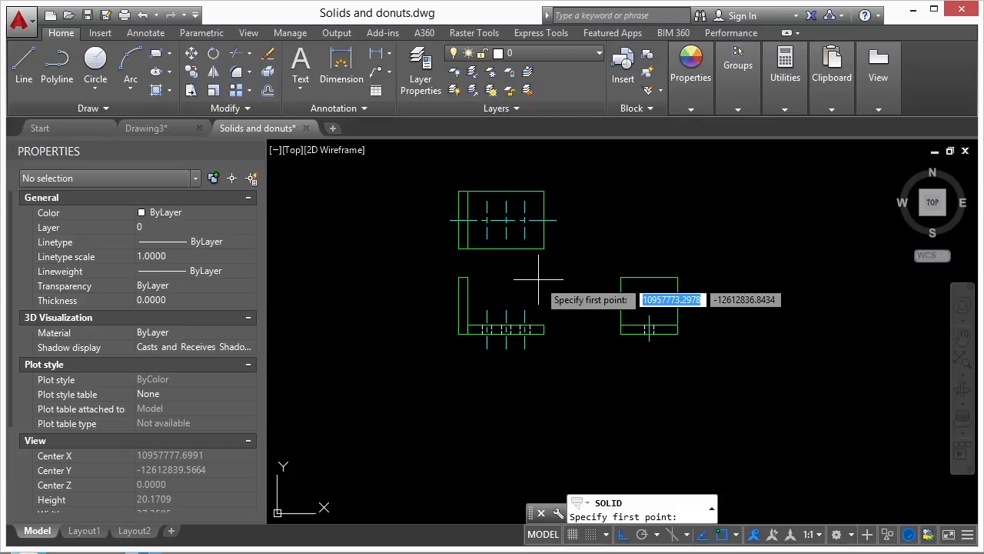
mouse_move(651, 213)
middle_mouse_down()
mouse_move(525, 274)
mouse_move(491, 273)
middle_mouse_up()
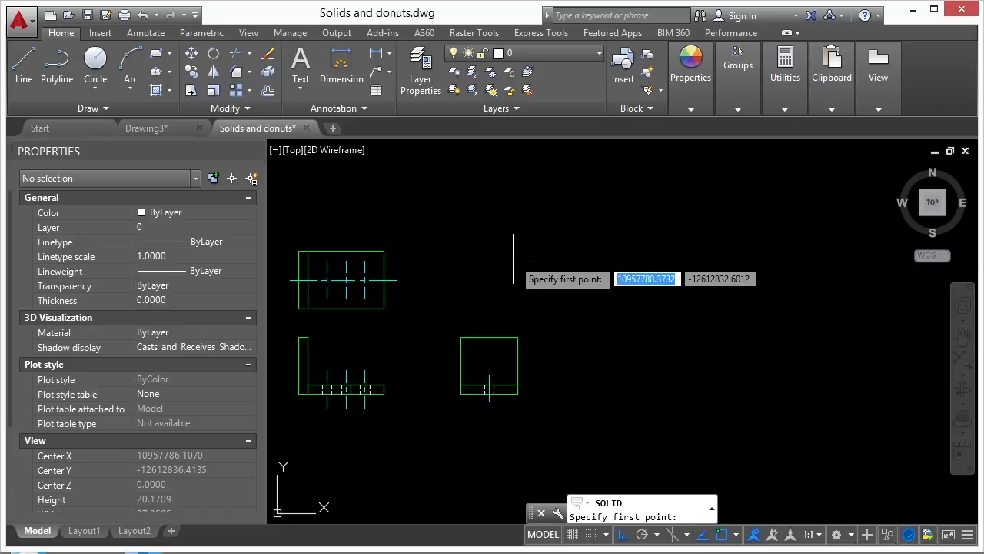
left_click(555, 257)
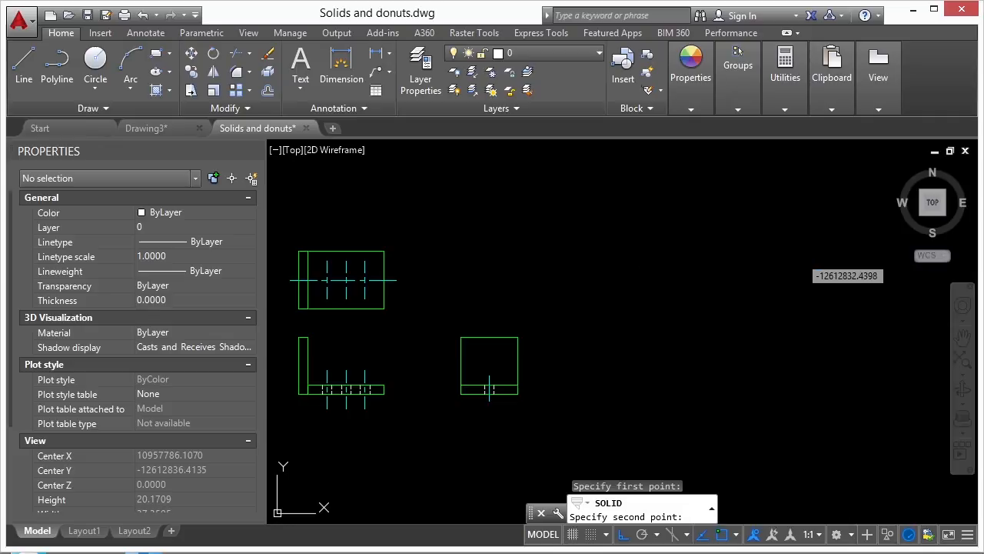
left_click(630, 262)
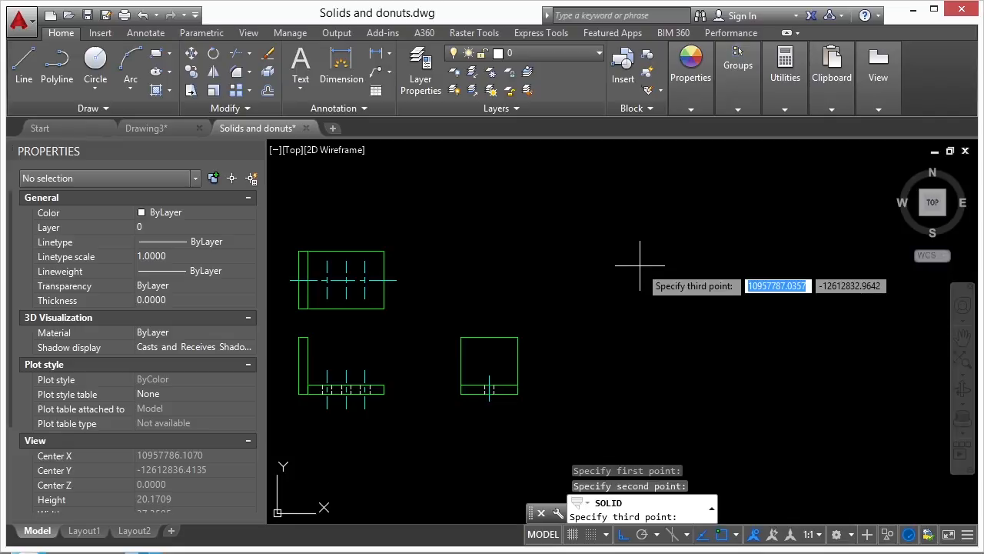
left_click(598, 209)
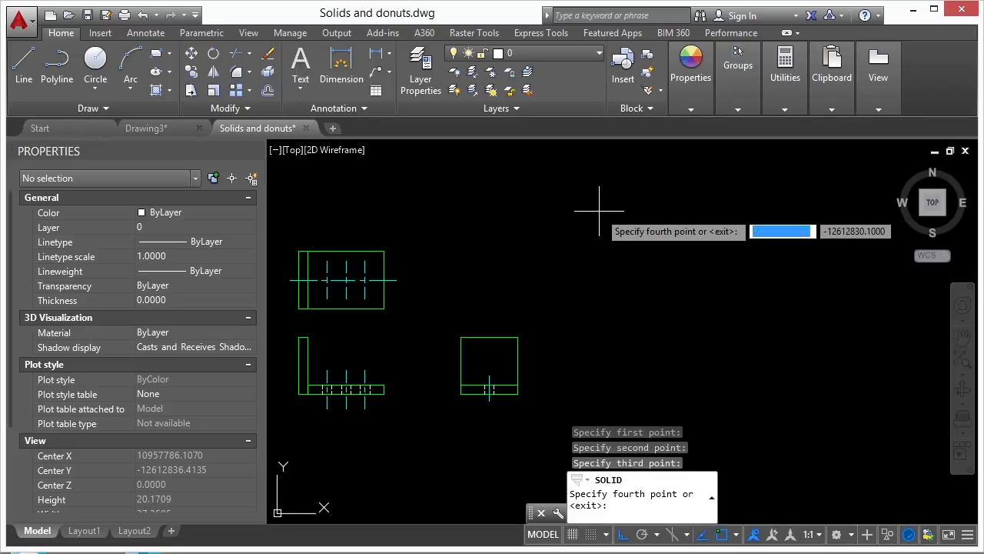
left_click(672, 218)
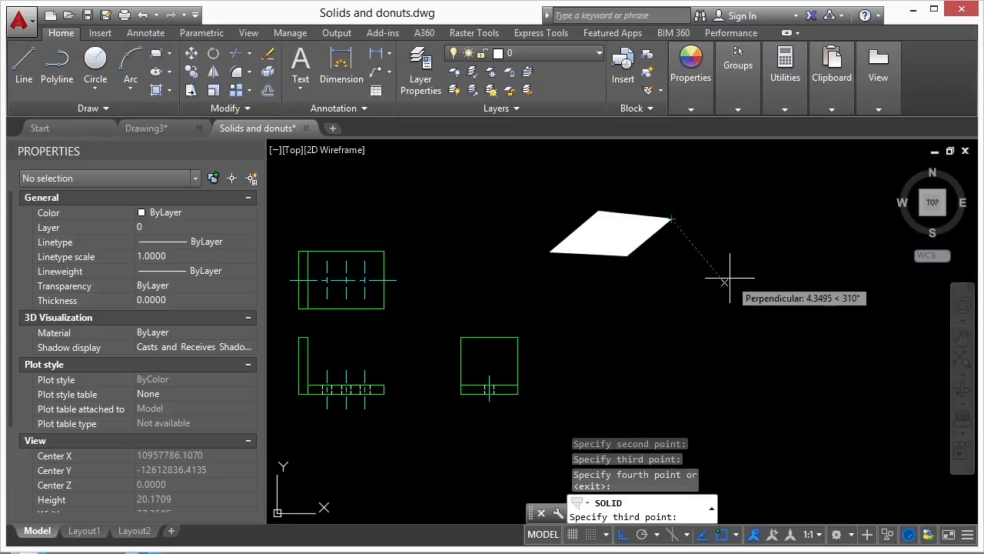
key("Return")
left_click(651, 236)
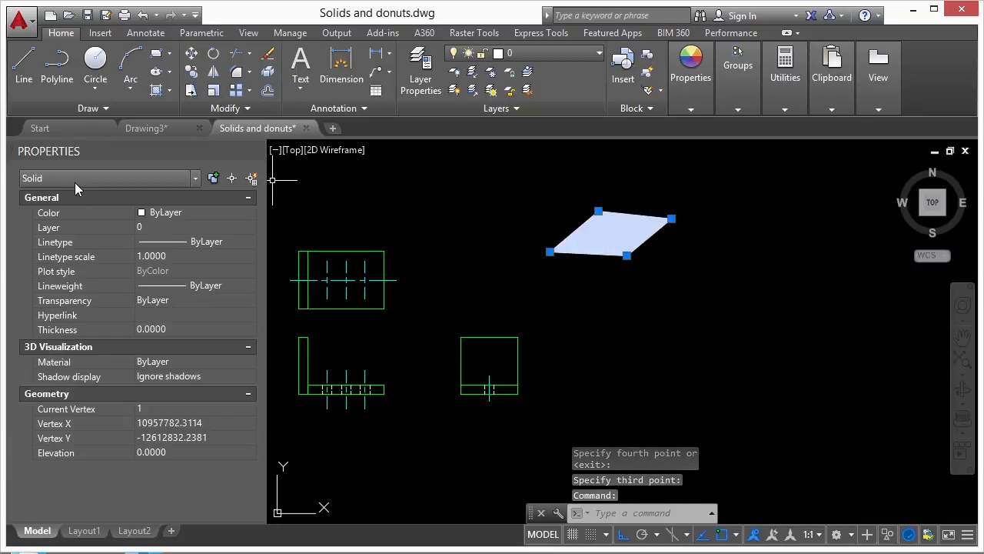
Try moving the solid's lower-left corner grip with Ortho off, then restore the parallelogram.
left_click(549, 251)
left_click(549, 204)
left_click(550, 206)
key("F8")
left_click(712, 261)
left_click(712, 261)
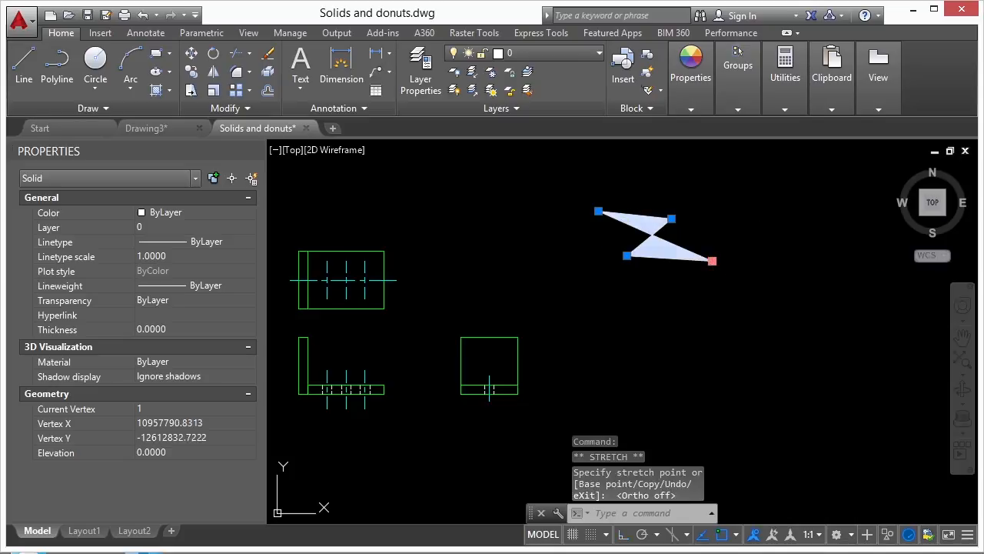
left_click(545, 260)
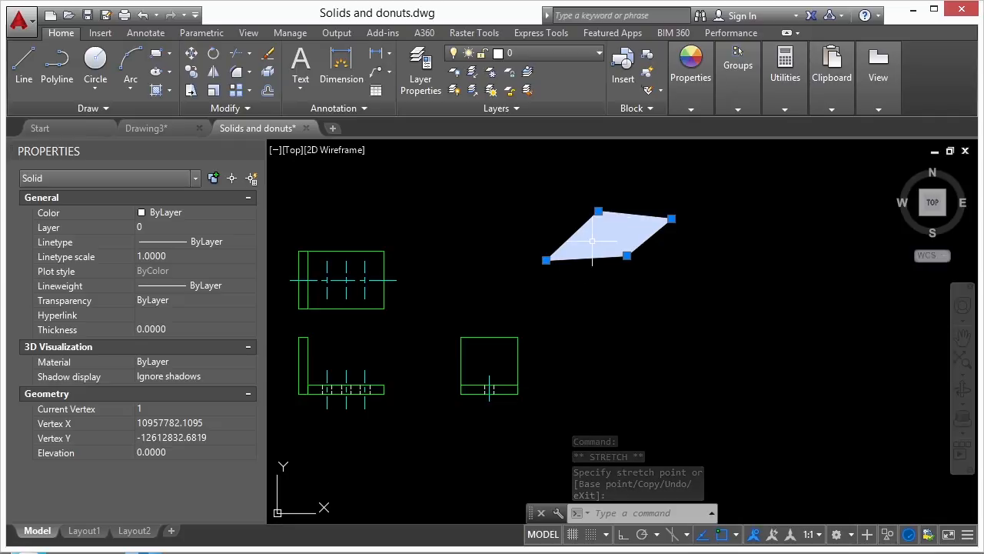
scroll(588, 243, "up", 4)
middle_click_drag(606, 197, 595, 241)
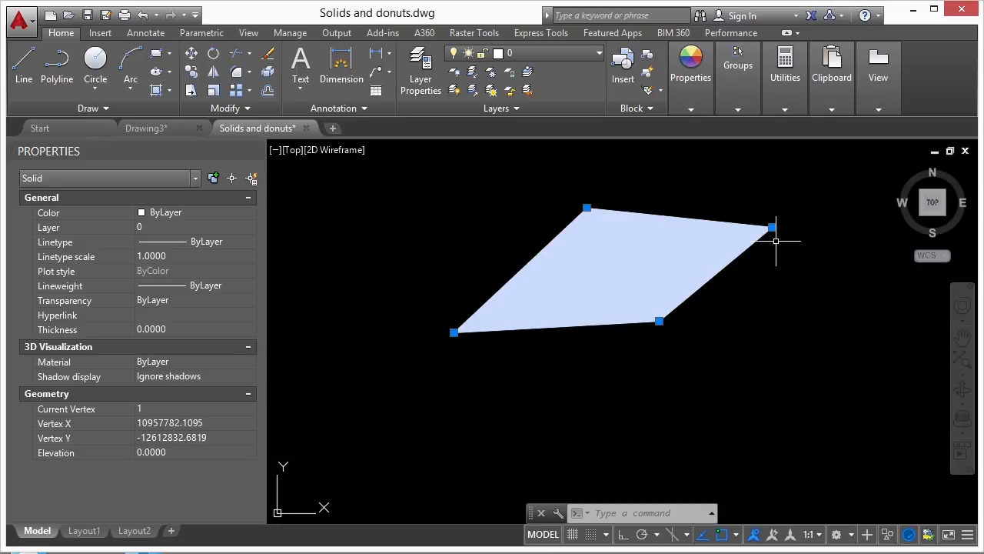
Stretch the solid's corner grips until it becomes a long, narrow quadrilateral.
left_click(586, 207)
left_click(736, 377)
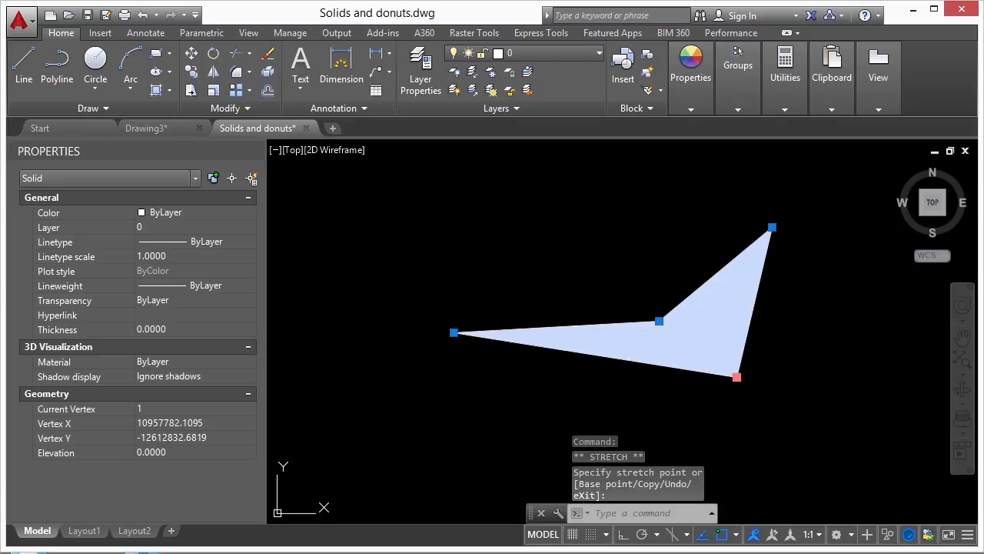
left_click(736, 377)
left_click(667, 221)
left_click(658, 320)
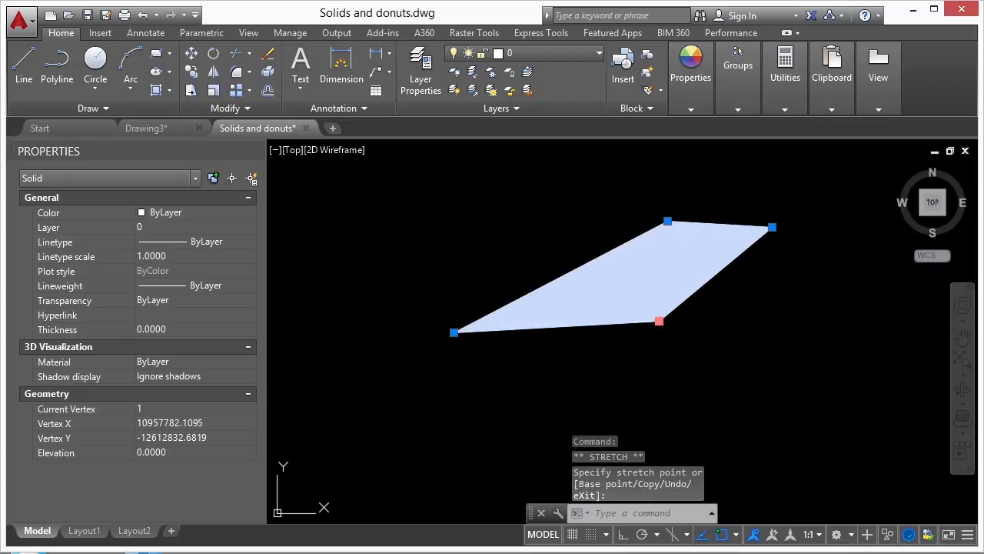
left_click(580, 228)
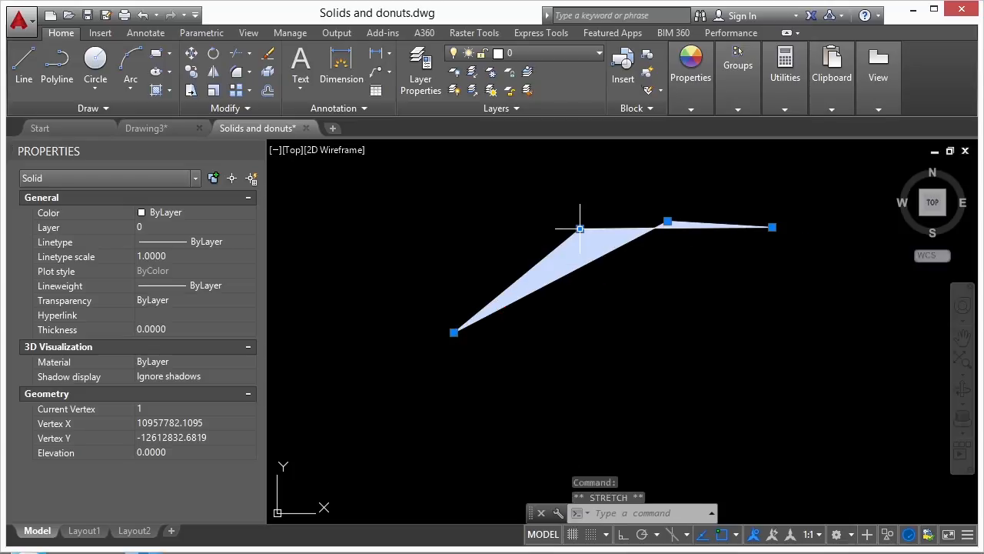
left_click(683, 188)
left_click(579, 228)
left_click(638, 290)
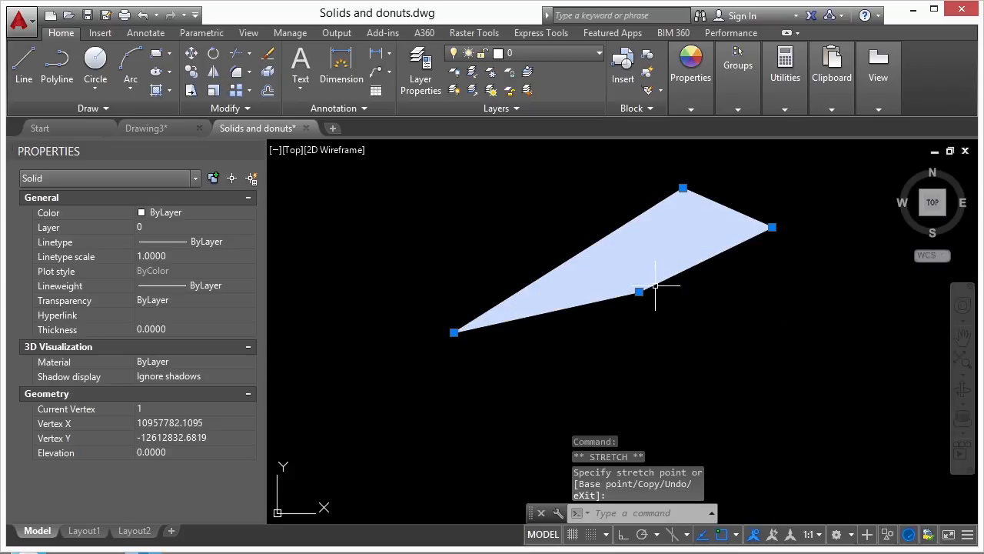
key("Escape")
scroll(594, 248, "down", 4)
Draw a second filled solid as a small triangle below the long wedge.
type("solid")
key("Return")
left_click(642, 348)
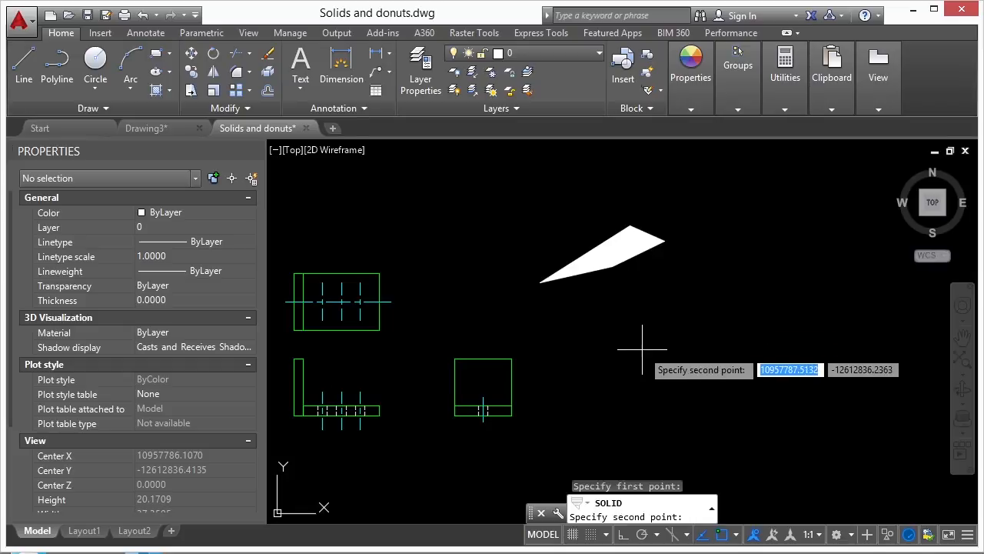
left_click(637, 312)
left_click(685, 334)
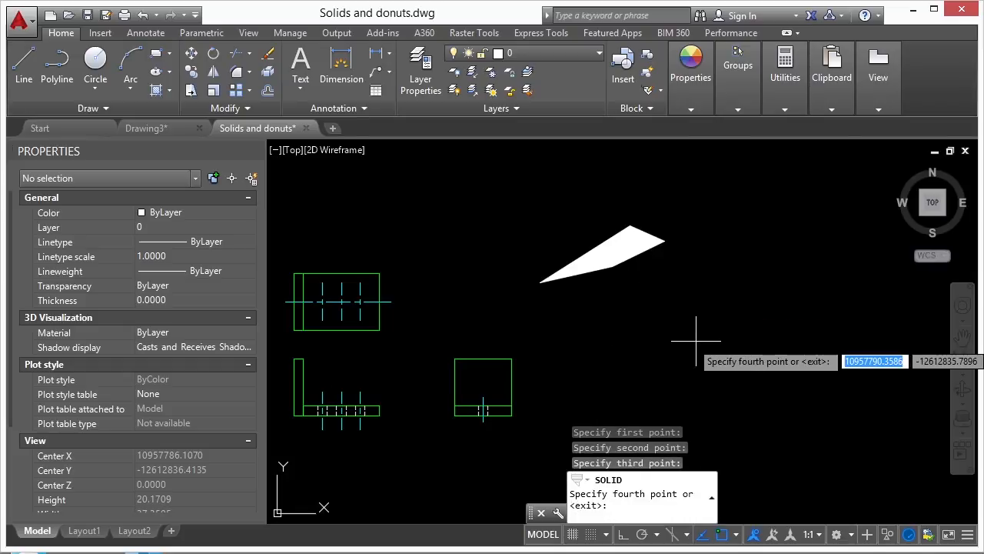
left_click(696, 339)
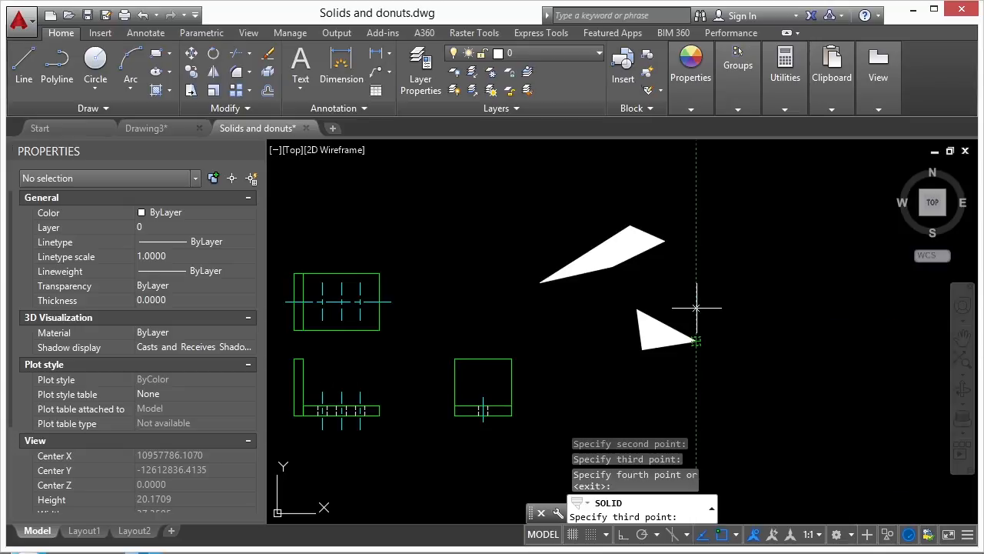
key("Return")
Window-select the triangle to confirm Properties lists it as a Solid.
left_click(670, 331)
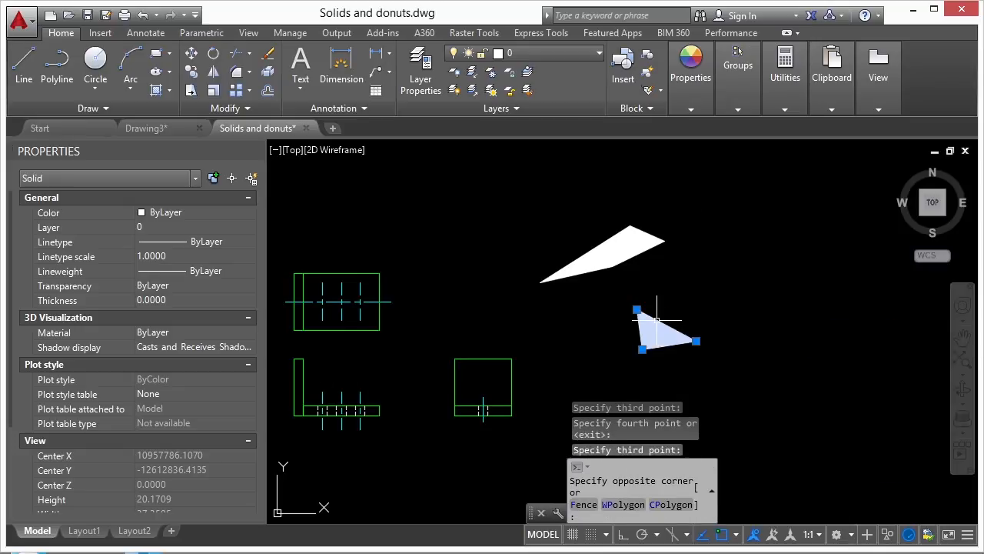
left_click(658, 320)
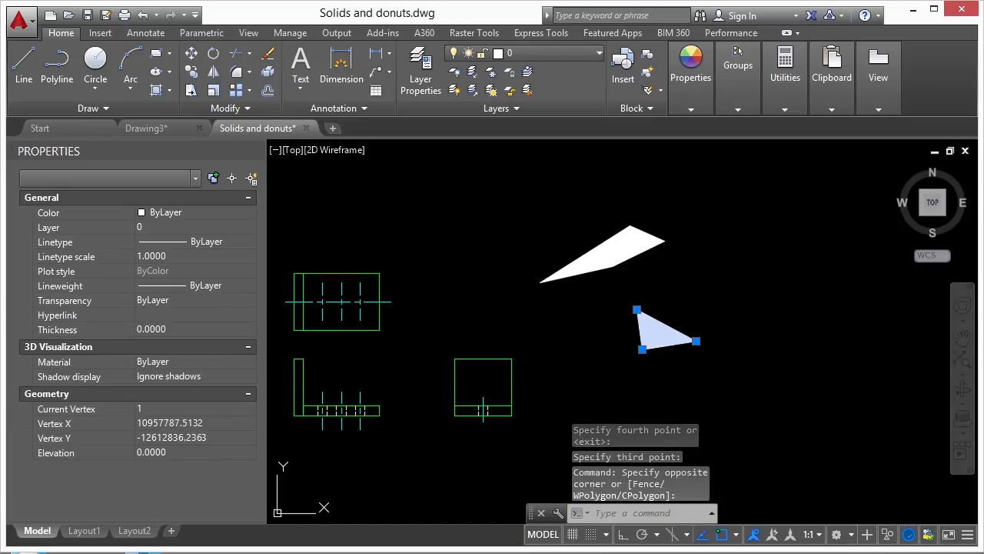
key("Escape")
key("Escape")
Draw the first filled quad of a new solid beside the triangles.
type("soli")
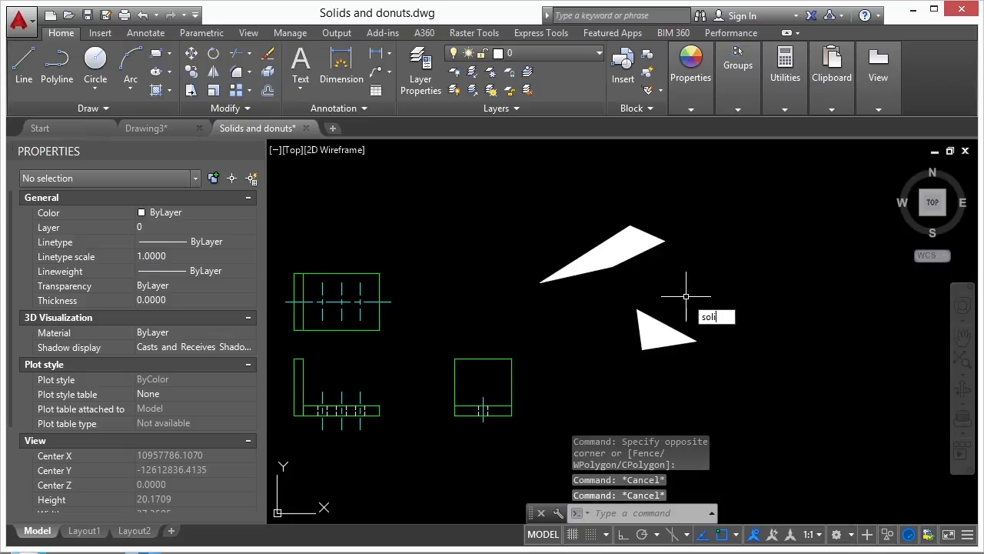
type("d")
key("Return")
middle_click_drag(735, 269, 608, 292)
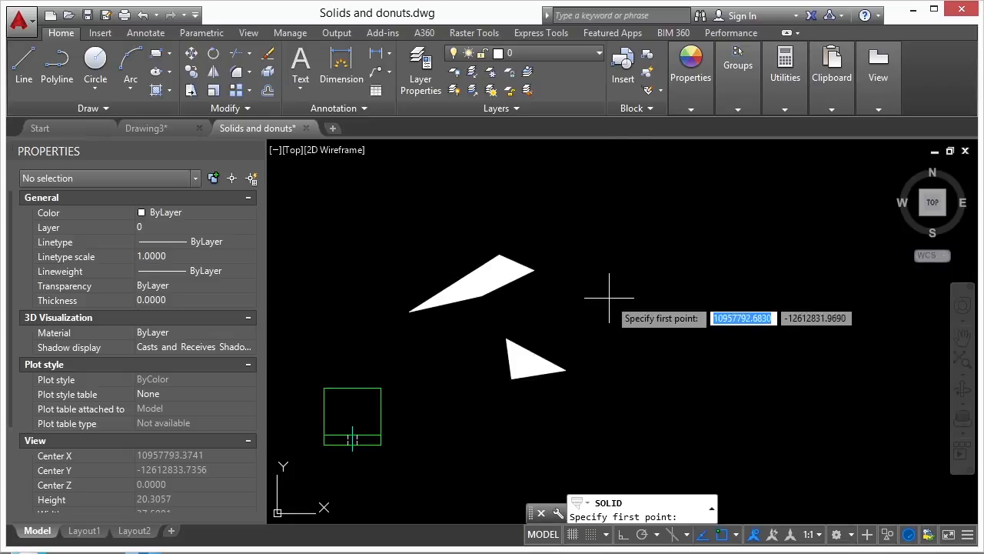
left_click(644, 300)
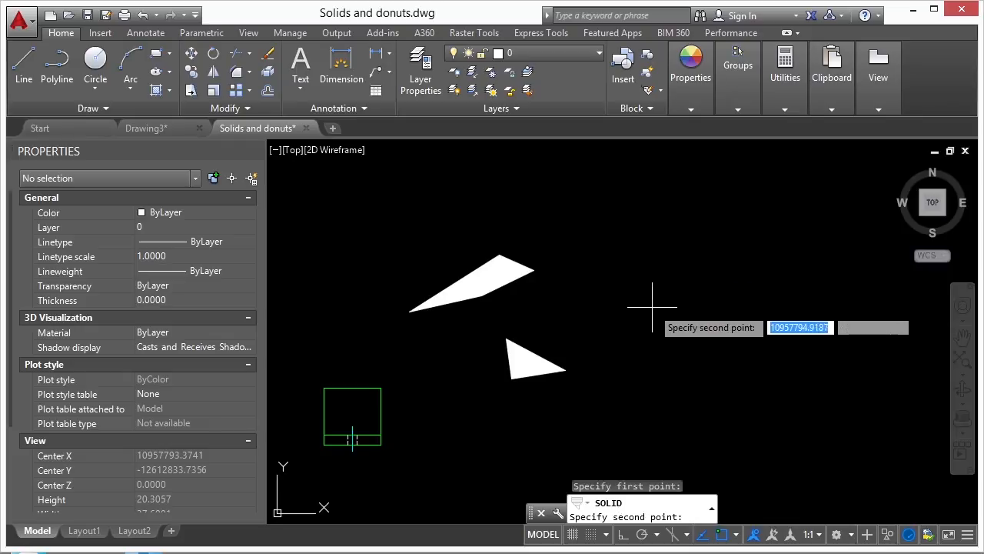
left_click(665, 310)
left_click(658, 257)
left_click(694, 285)
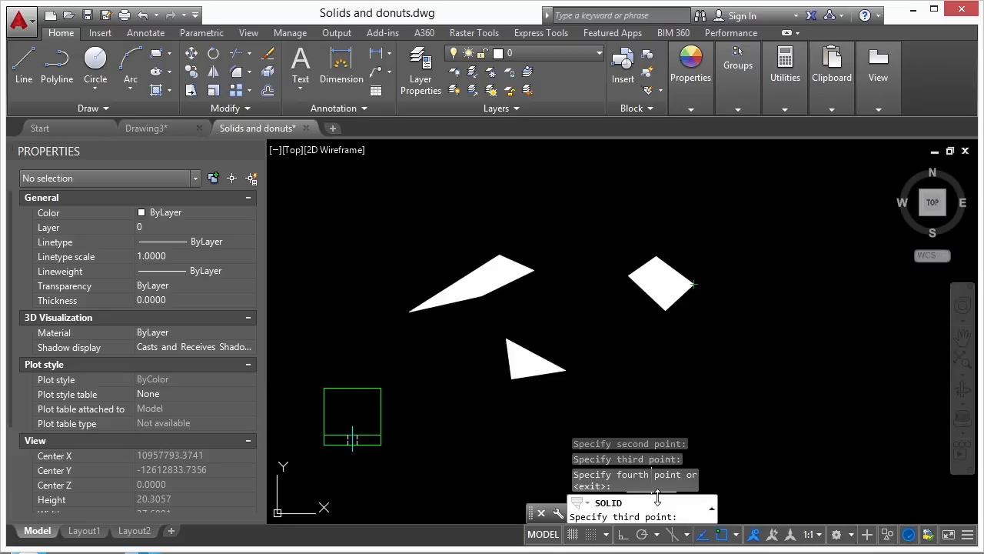
Chain additional faces onto the quad to extend the shape upward.
scroll(734, 262, "up", 2)
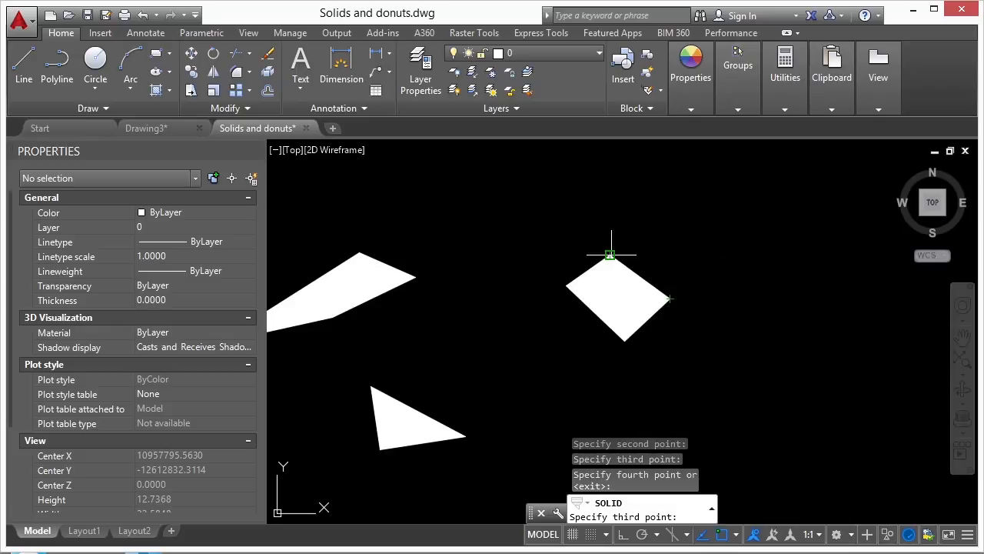
left_click(656, 224)
left_click(698, 257)
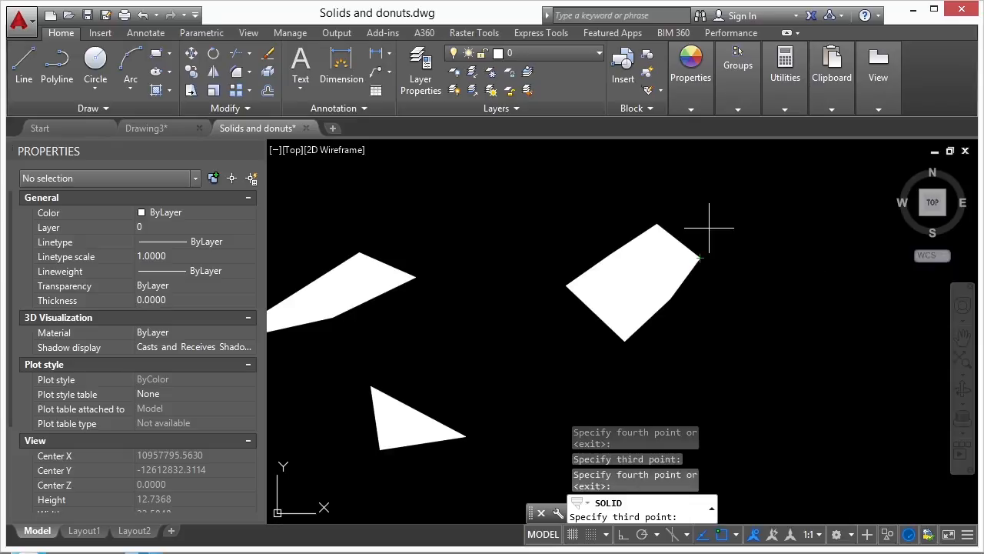
middle_click_drag(685, 184, 666, 233)
left_click(732, 280)
left_click(739, 284)
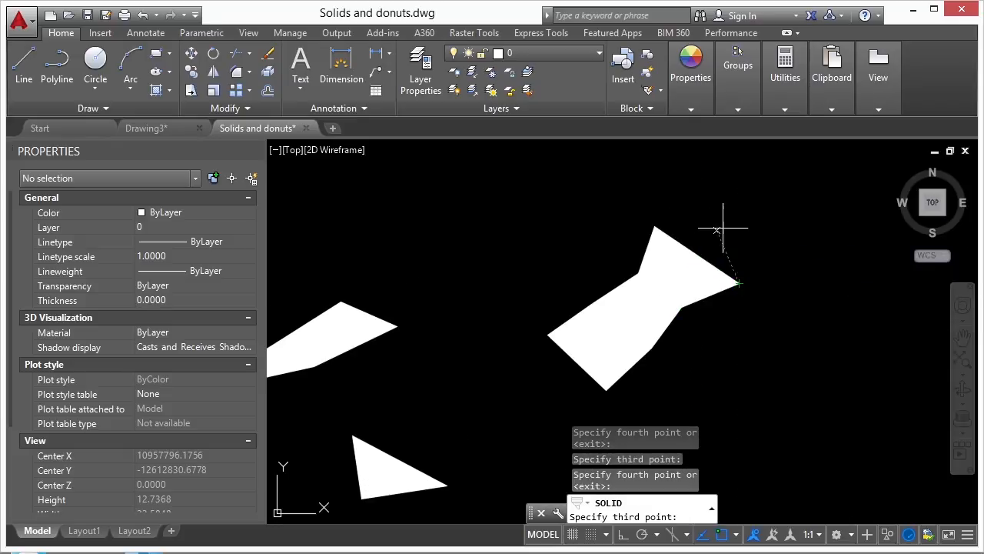
left_click(648, 183)
left_click(788, 279)
Add the final faces forming a rounded polygonal head and end the SOLID command.
middle_click_drag(774, 223, 709, 303)
left_click(617, 238)
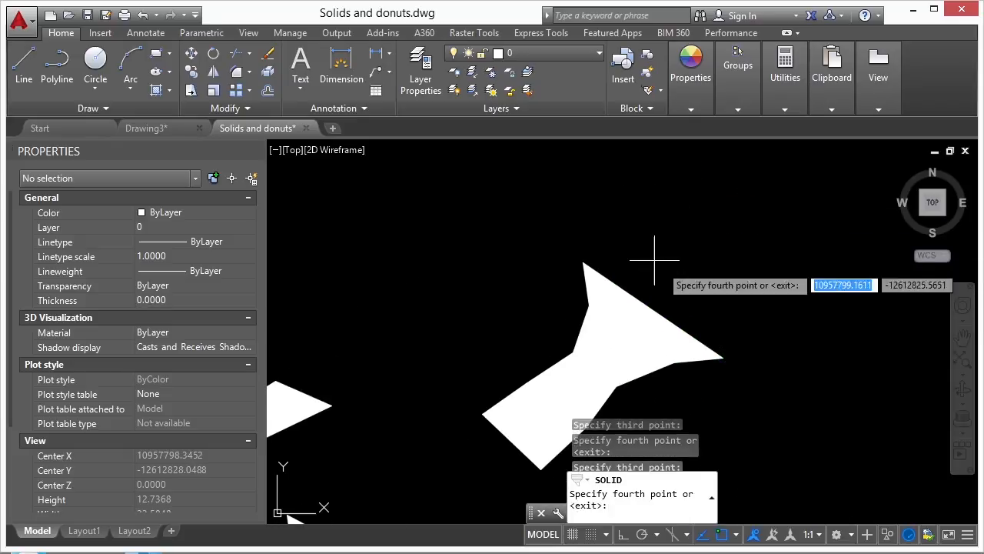
left_click(748, 318)
left_click(677, 236)
left_click(724, 256)
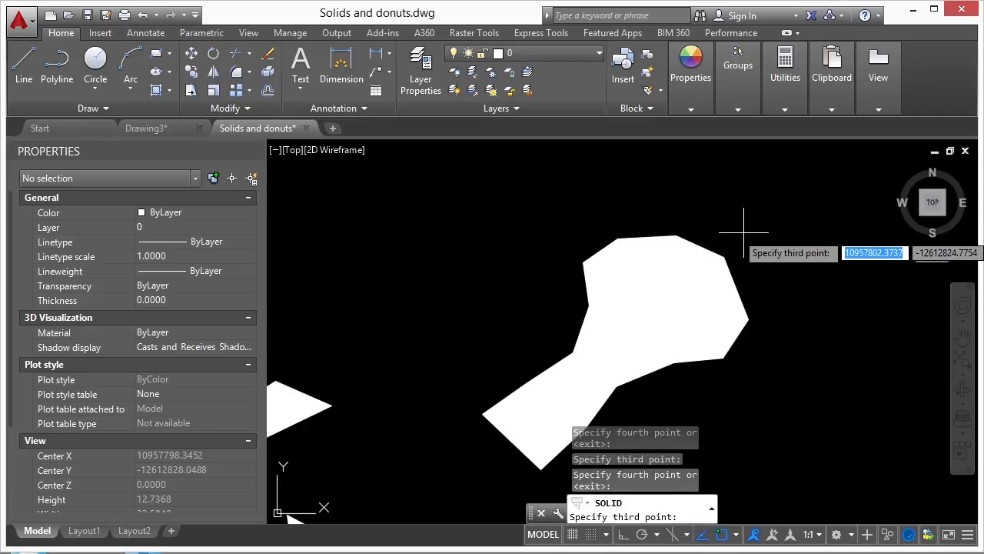
key("Return")
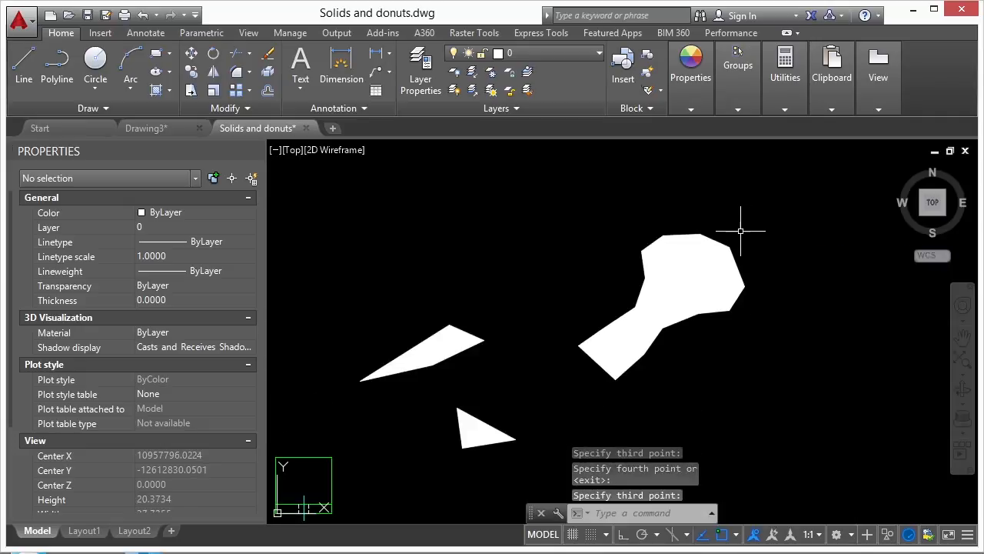
key("Return")
left_click(721, 231)
Select the five added faces of the key-shaped solid and erase them via the right-click menu.
left_click(682, 278)
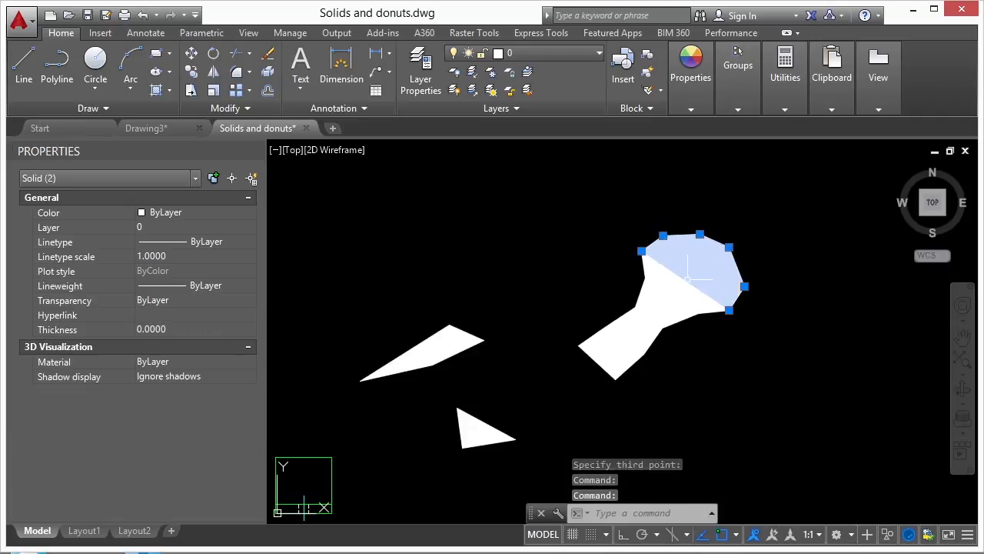
left_click(673, 296)
left_click(664, 310)
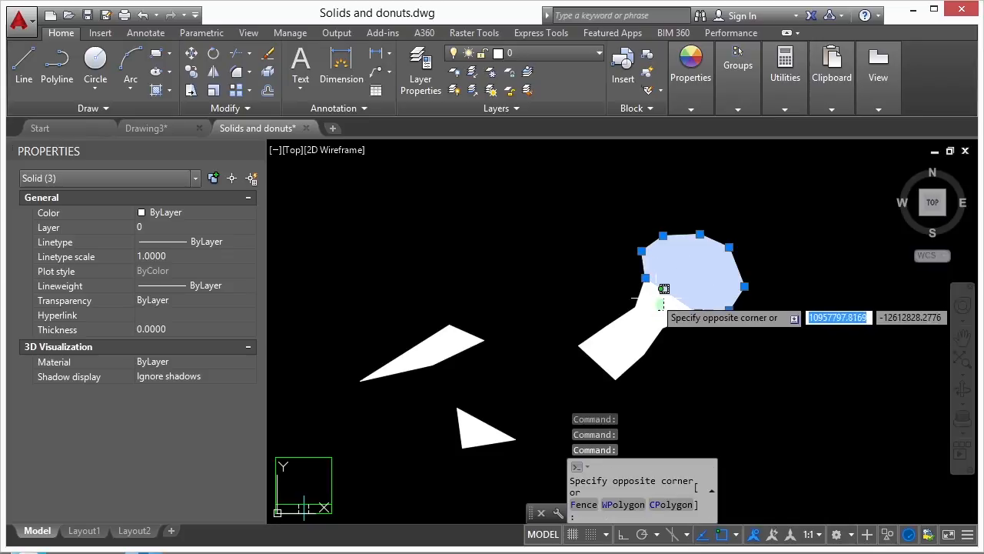
left_click(650, 317)
left_click(627, 315)
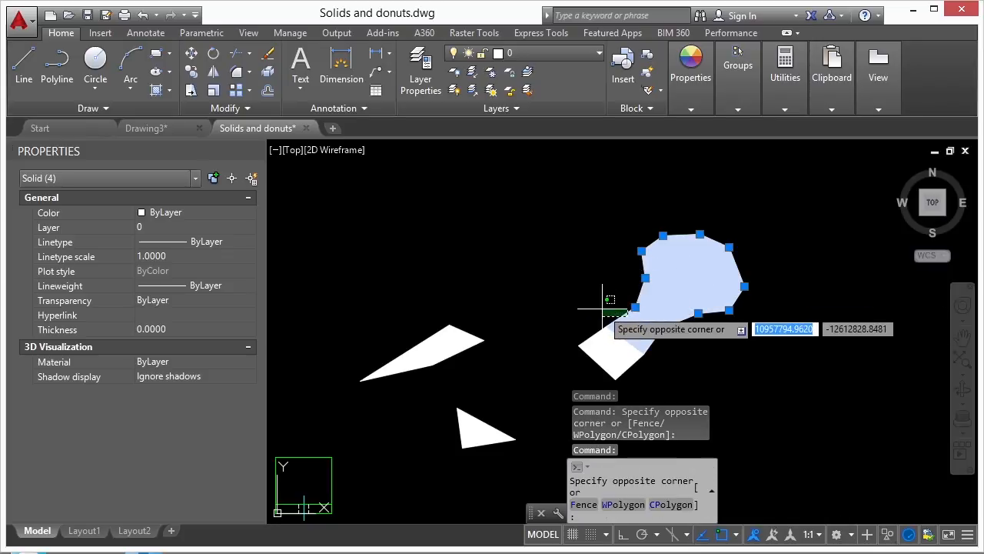
left_click(605, 296)
key("Delete")
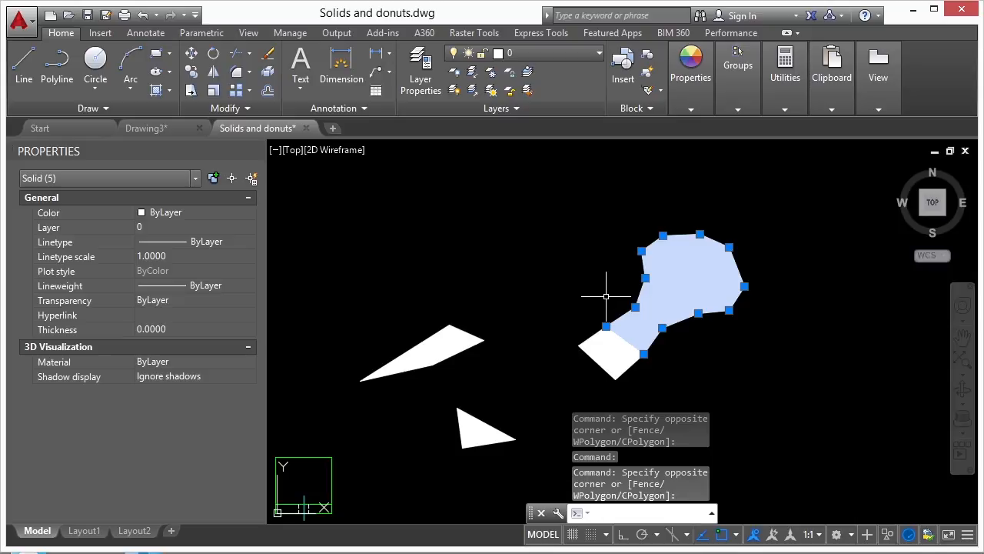
right_click(611, 263)
mouse_move(660, 312)
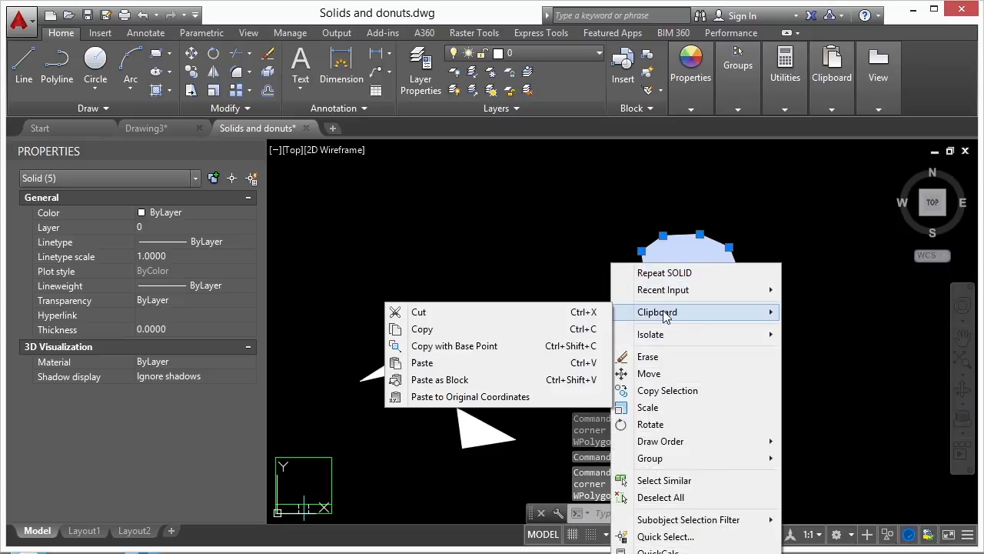
left_click(653, 357)
Start the ERASE command (E) for the remaining trial solids.
key("Escape")
key("Escape")
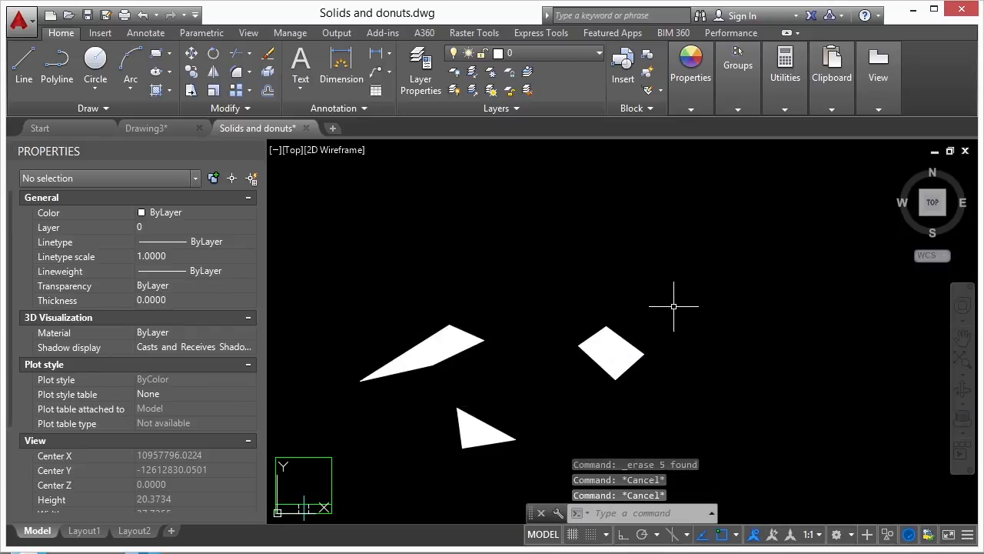
type("e")
key("Return")
Erase the three trial solids with a crossing window.
scroll(696, 284, "down", 2)
left_click(693, 266)
left_click(515, 410)
key("Return")
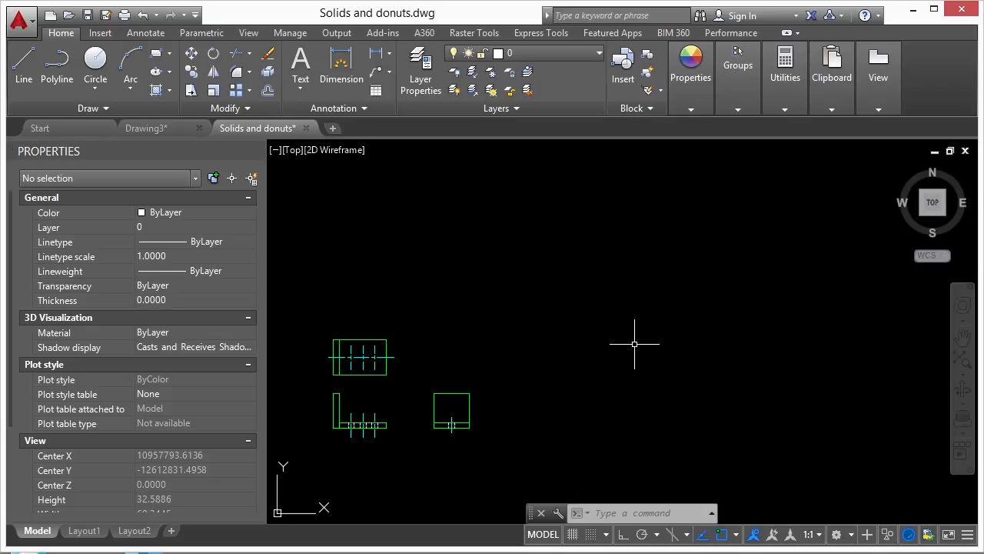
Draw a 0.25-radius circle centred on the L-shaped bar's inner corner.
scroll(314, 438, "up", 6)
key("Return")
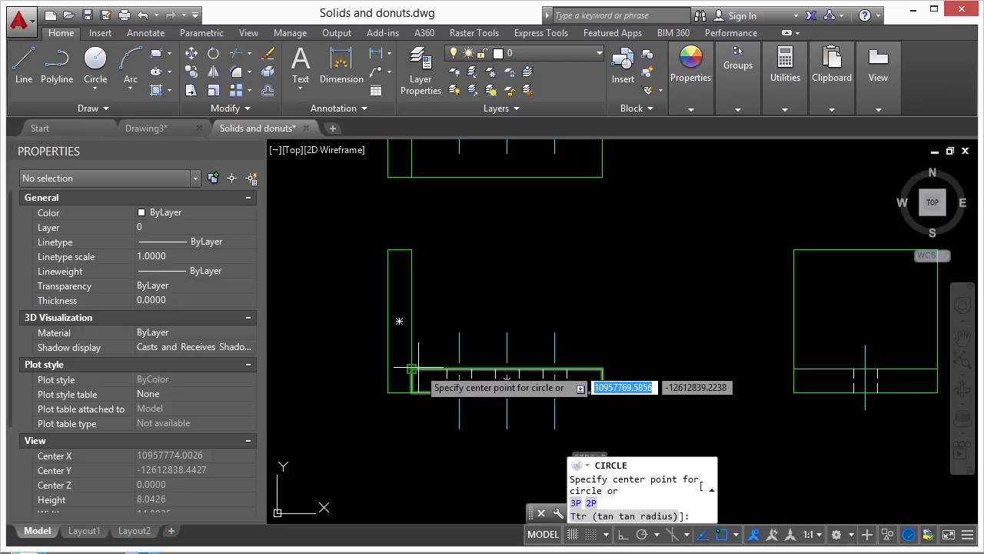
key("Escape")
key("Escape")
type("li")
key("Return")
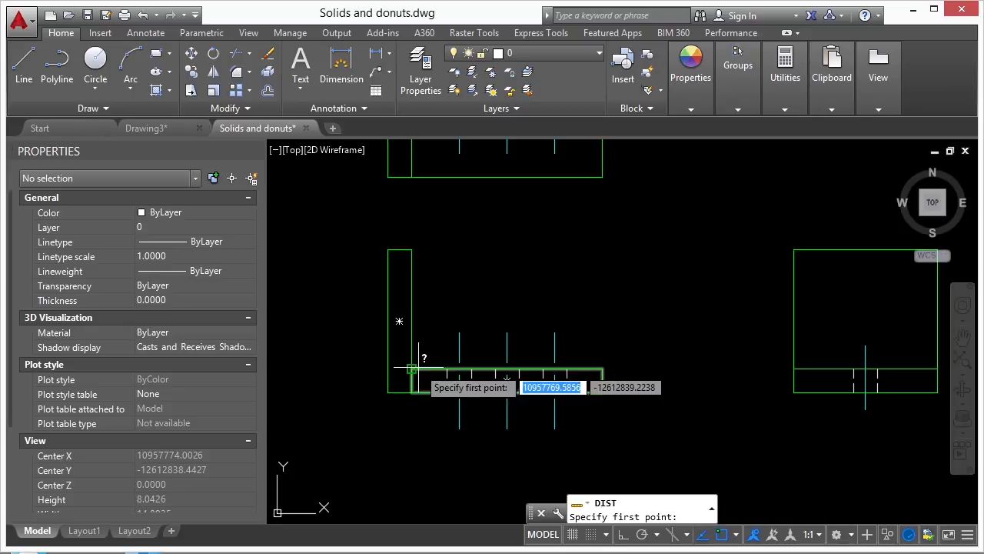
left_click(415, 369)
key("Escape")
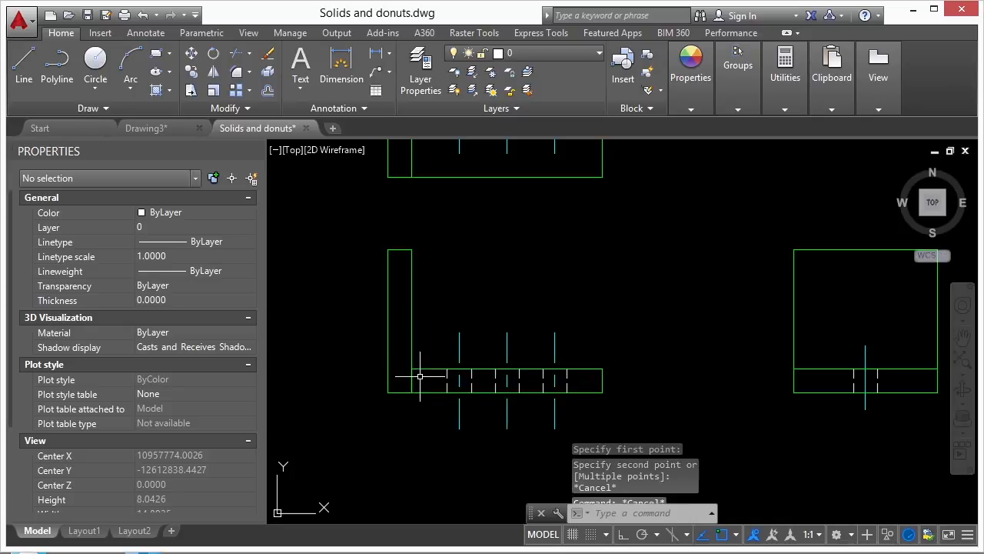
type("c")
key("Return")
left_click(411, 368)
scroll(433, 348, "up", 4)
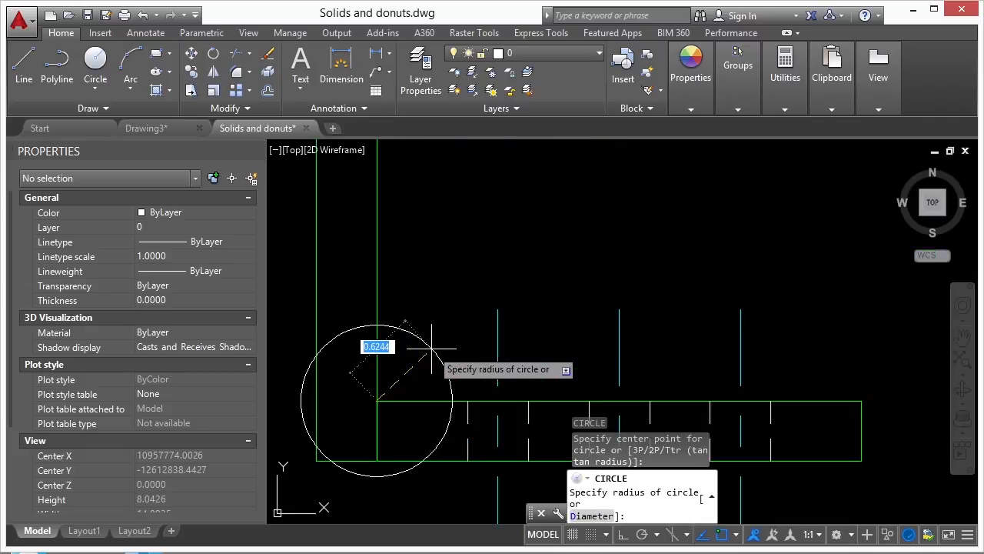
type(".25")
key("Return")
scroll(423, 377, "up", 2)
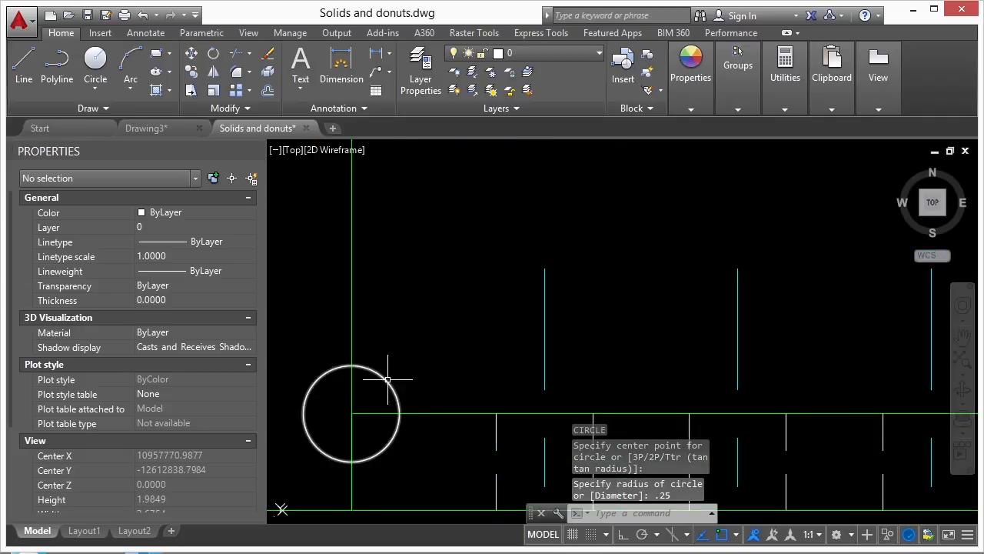
left_click(370, 373)
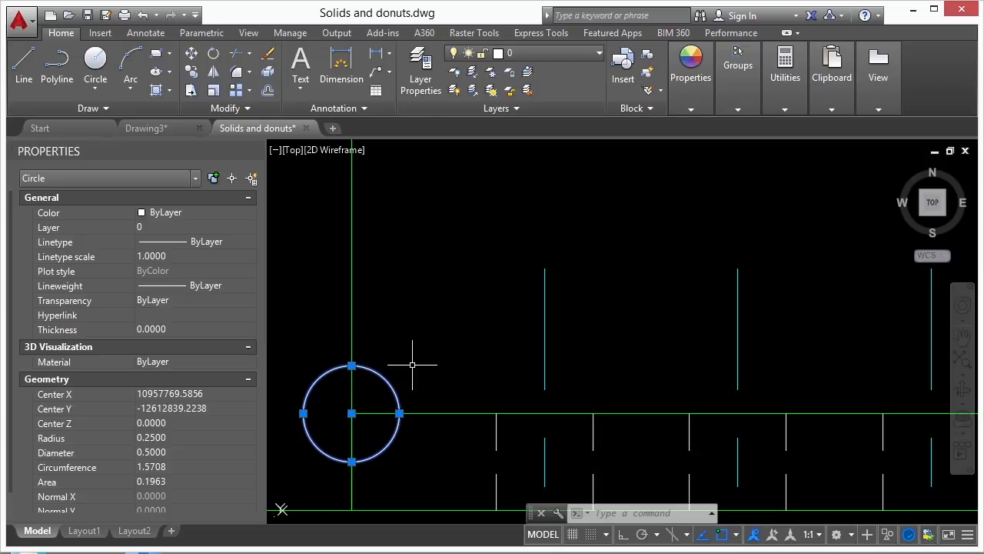
Fill the circle's upper-right quarter with a triangular solid through its centre, top and right points.
key("Escape")
type("solid")
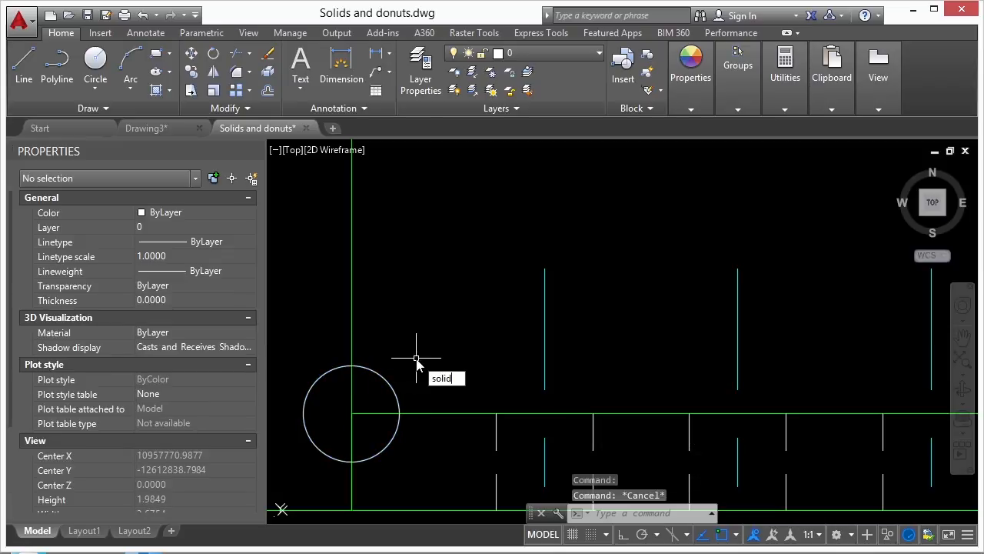
key("Return")
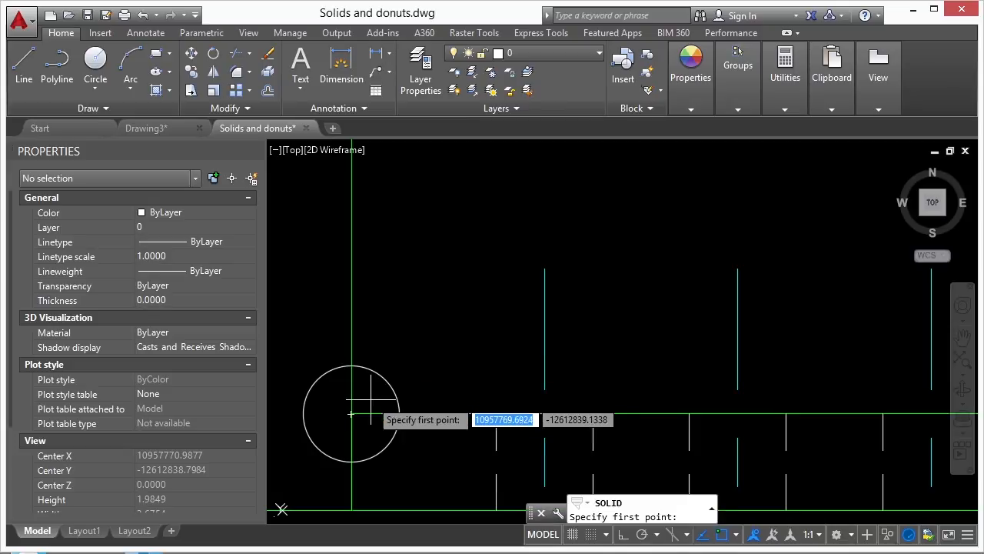
left_click(350, 414)
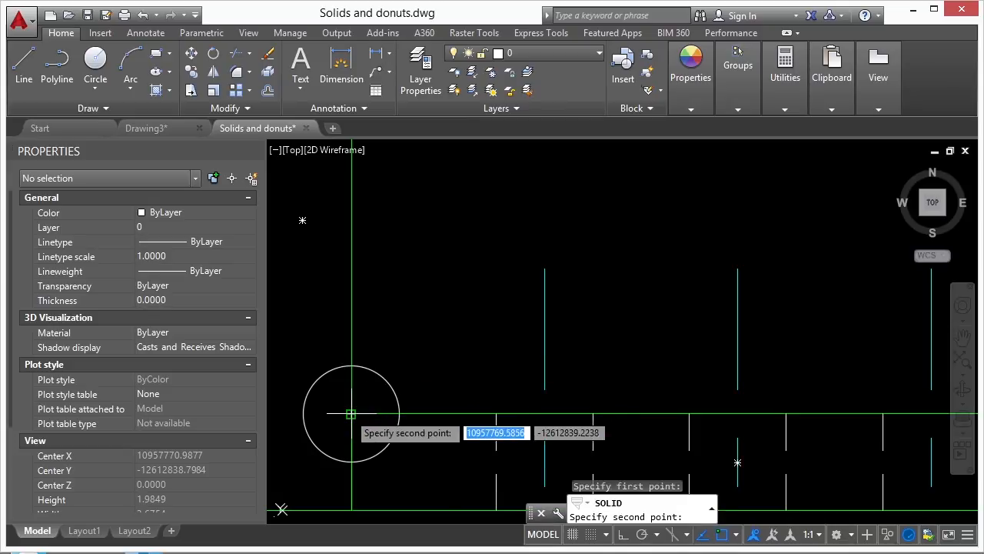
left_click(351, 367)
left_click(399, 414)
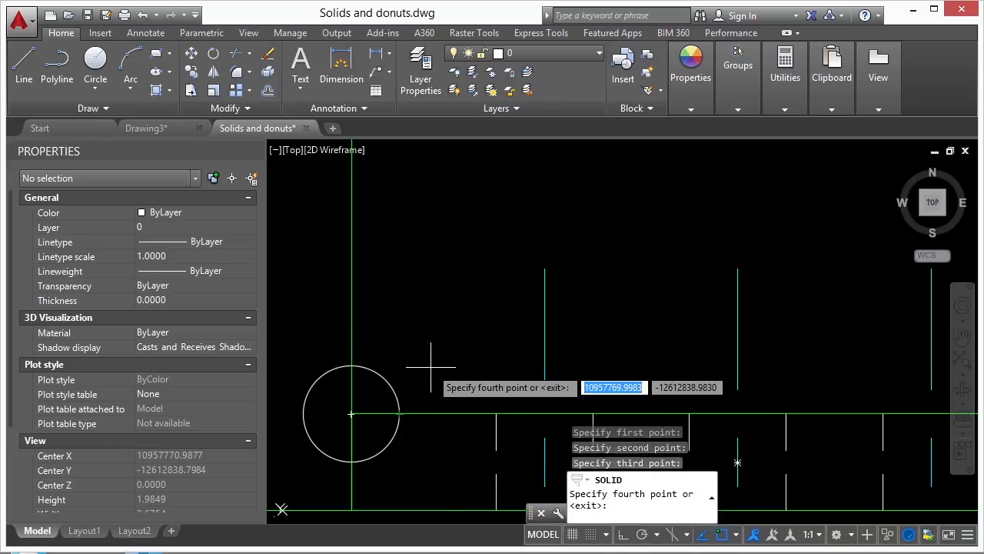
key("Return")
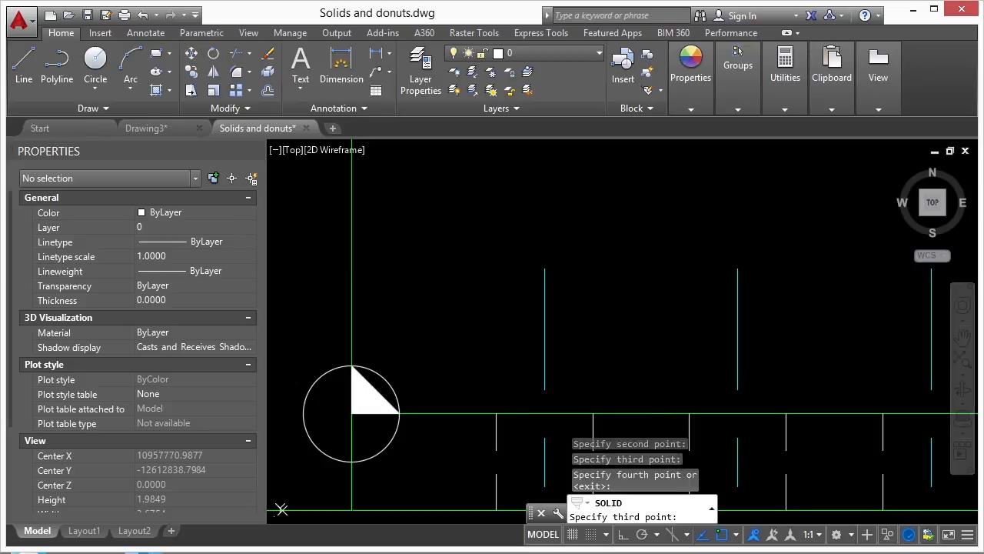
Exit SOLID and start the ERASE command.
key("Escape")
type("e")
key("Return")
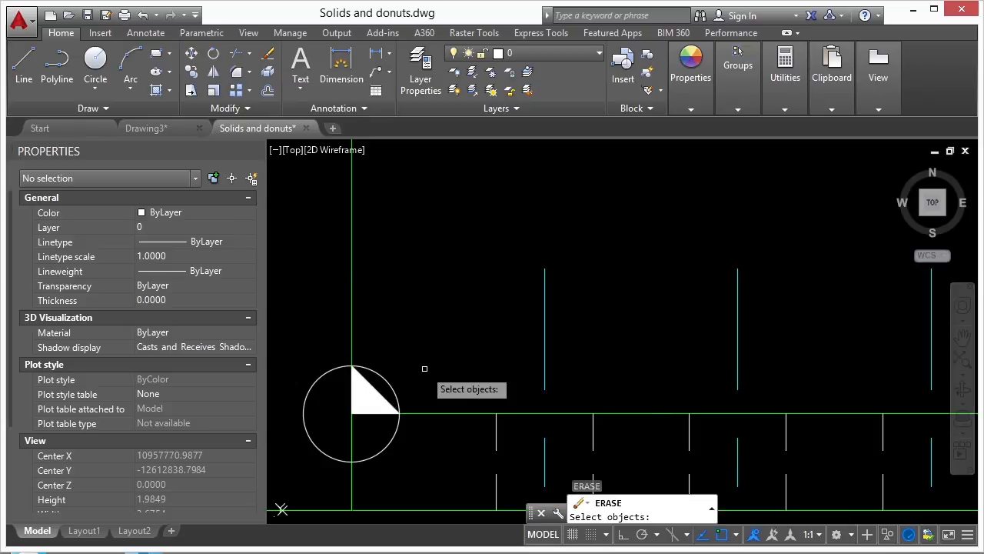
Erase the 0.25-radius circle and zoom in to inspect the triangular fill in the bar's corner.
left_click(384, 374)
scroll(438, 344, "down", 4)
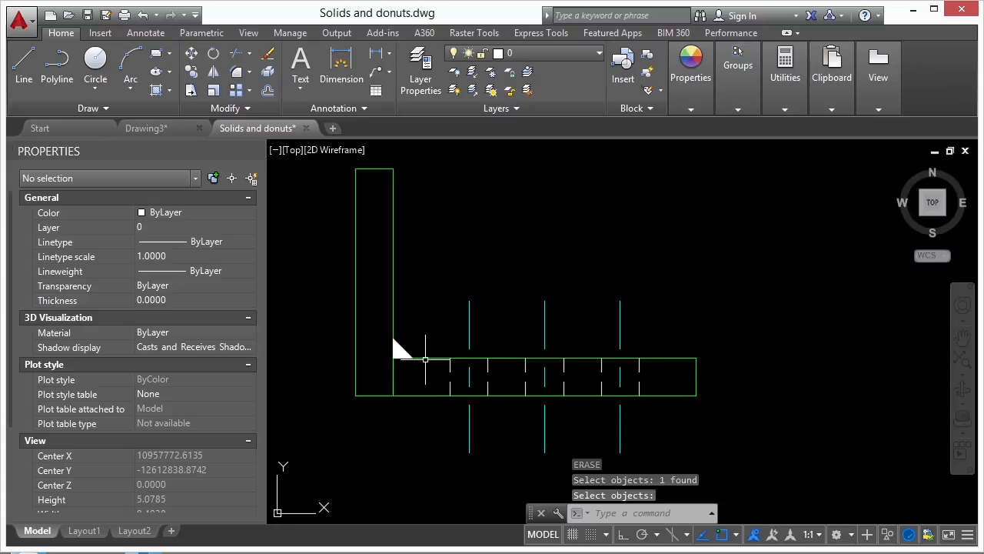
left_click(419, 332)
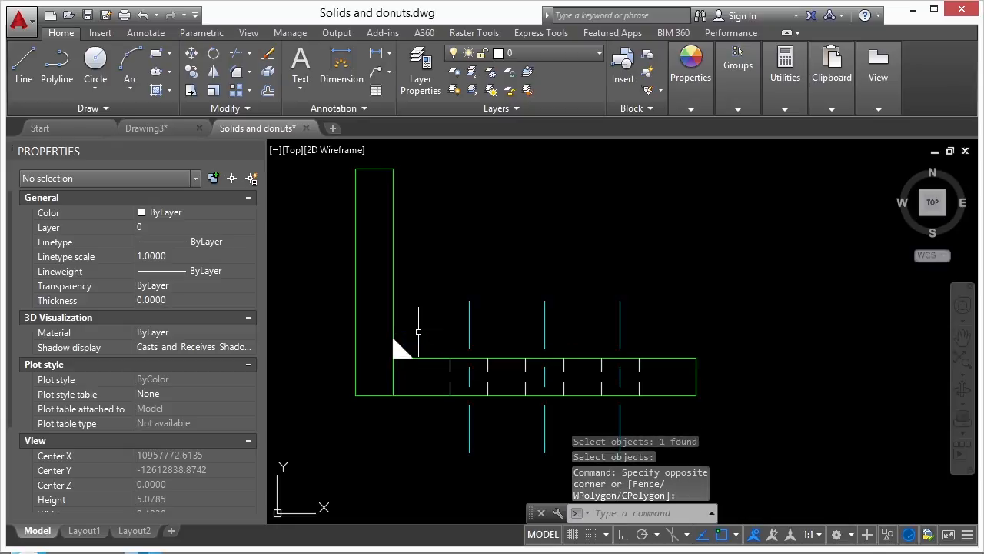
scroll(376, 361, "down", 2)
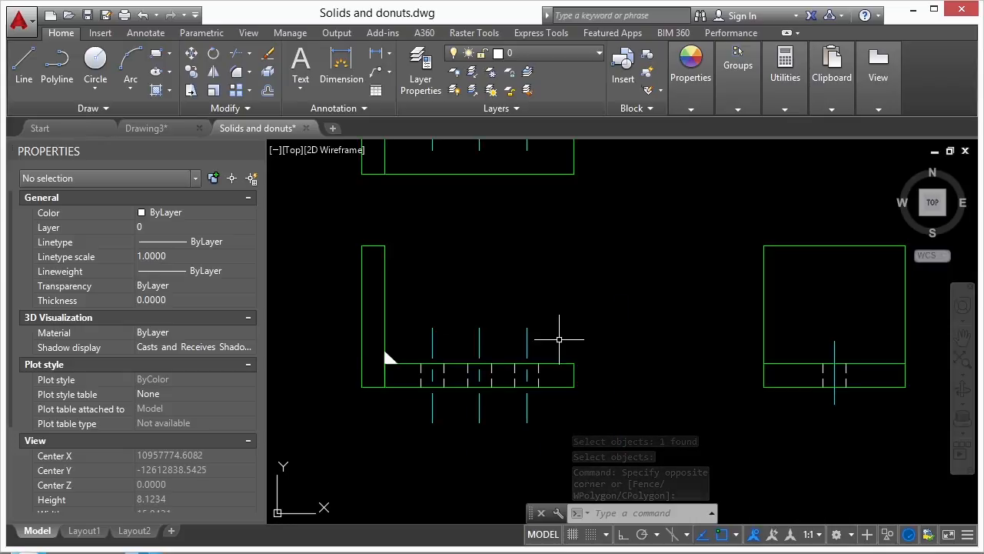
middle_click_drag(489, 285, 537, 418)
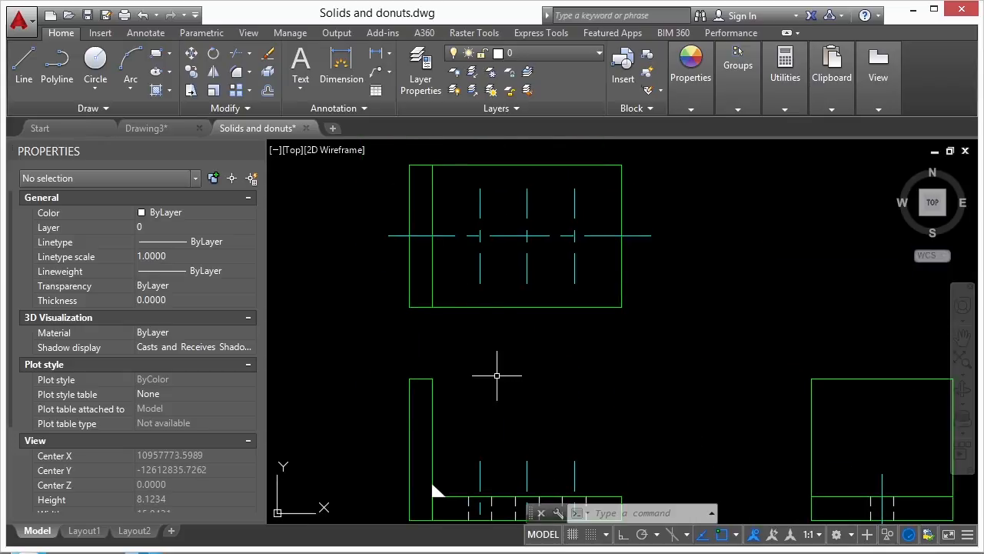
scroll(488, 342, "down", 2)
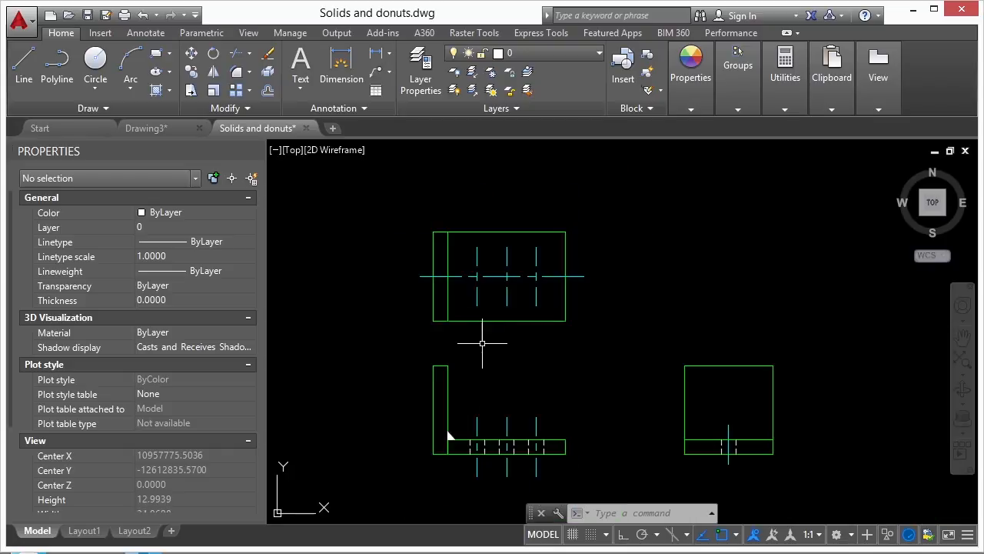
scroll(446, 439, "up", 6)
middle_click_drag(475, 406, 440, 335)
scroll(434, 344, "up", 2)
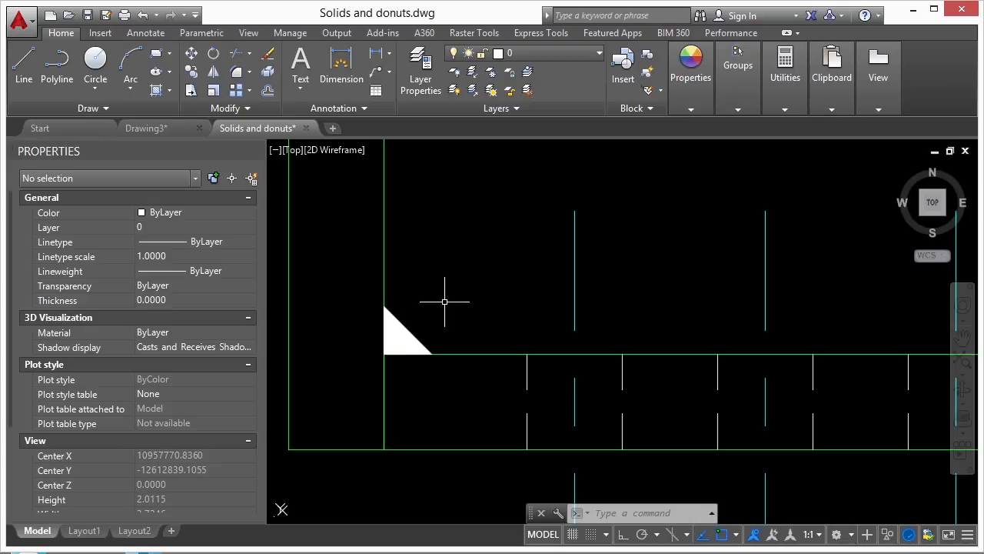
scroll(444, 301, "down", 5)
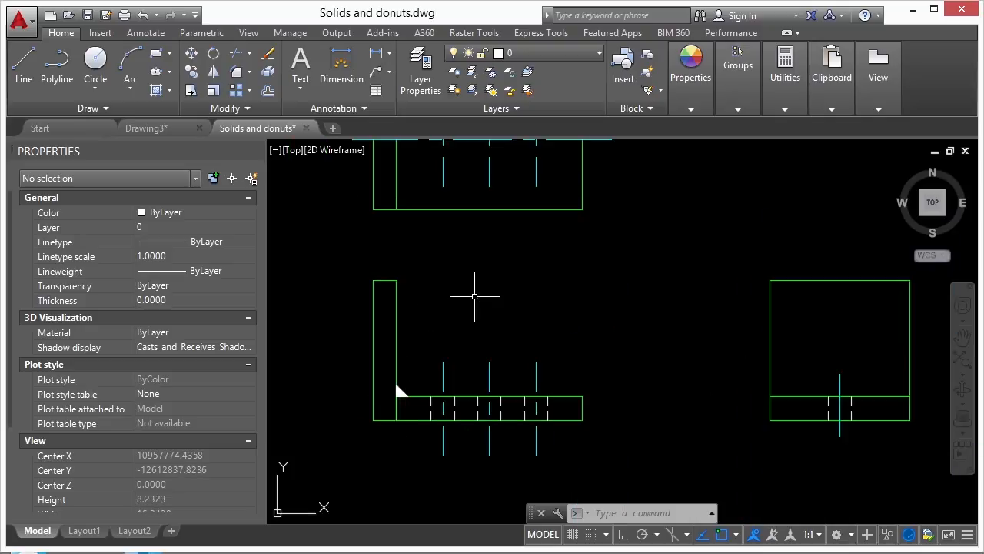
Start the DONUT command from the Draw panel slide-out.
key("Escape")
key("Escape")
type("d")
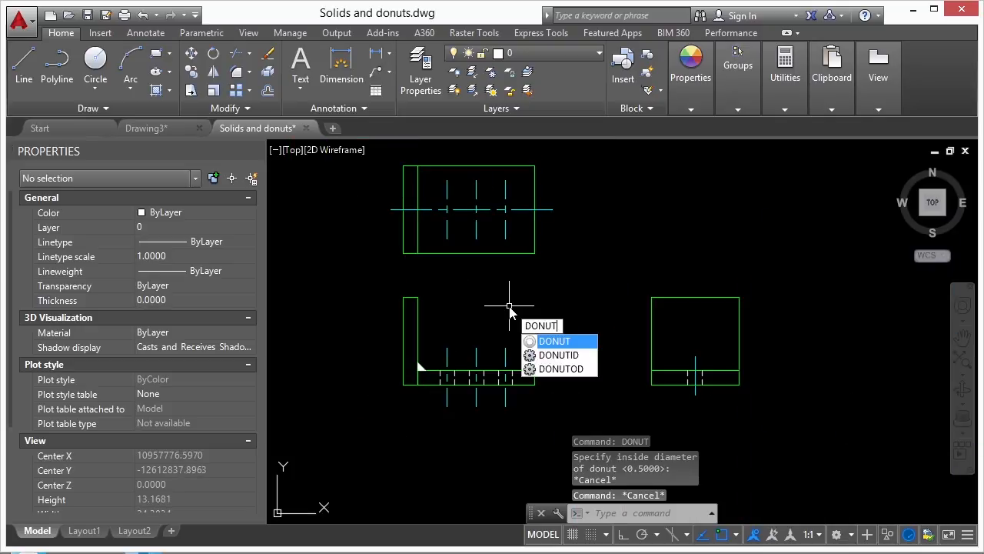
type("onut")
key("Return")
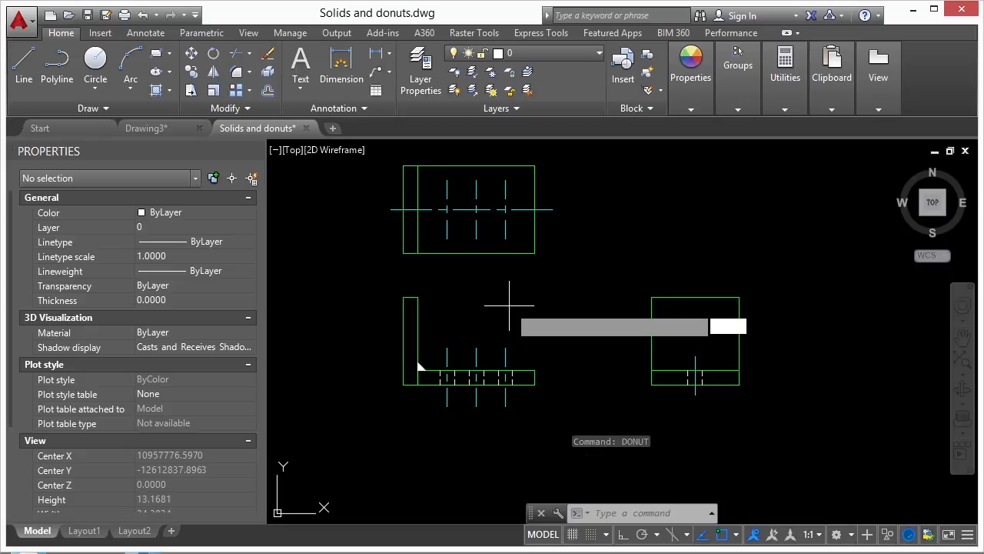
left_click(107, 109)
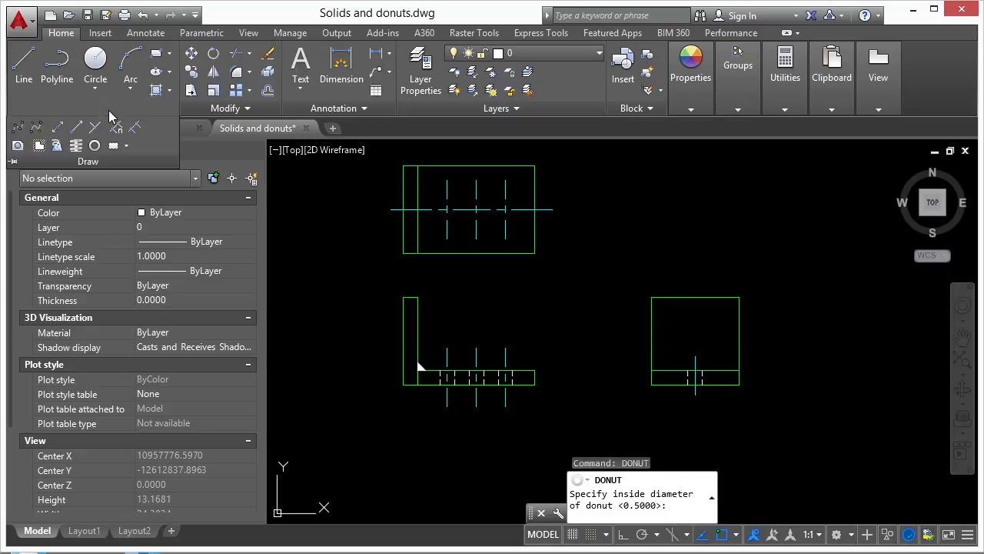
left_click(94, 146)
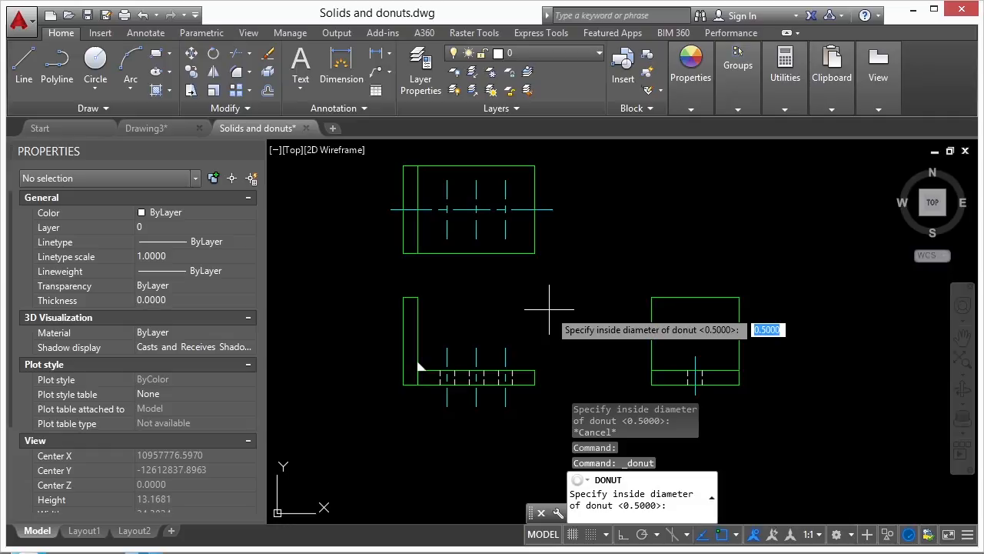
Place six trial donuts of 0.5 inside and 1.0 outside diameter in empty space.
key("Return")
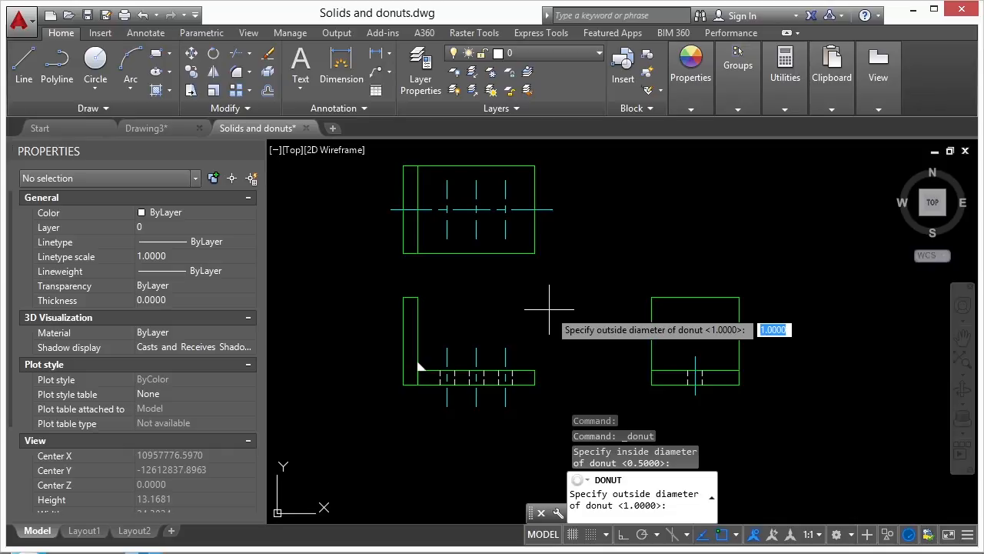
key("Return")
left_click(556, 301)
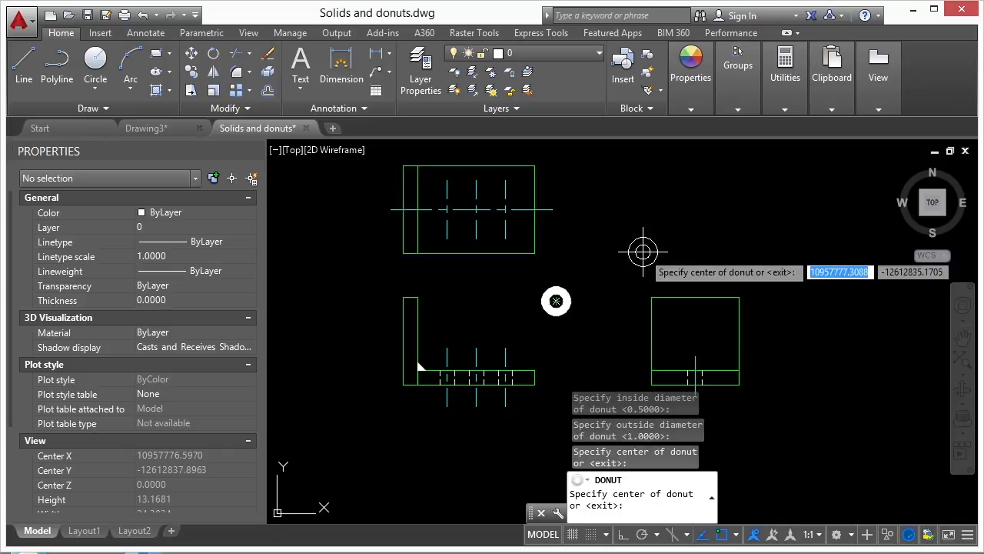
left_click(612, 242)
left_click(684, 211)
left_click(680, 268)
left_click(778, 256)
left_click(764, 215)
key("Return")
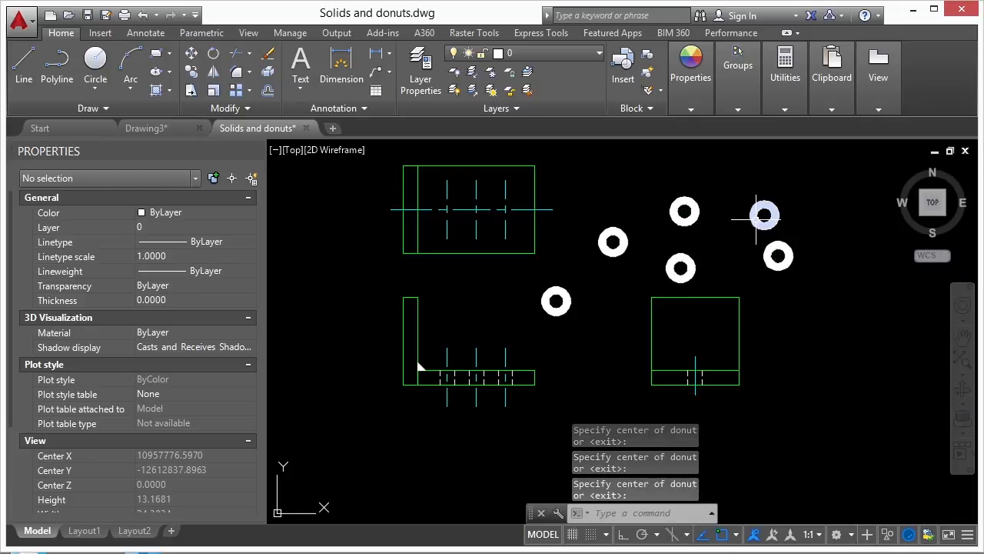
Select a trial donut and read its properties in the Properties palette.
left_click(567, 301)
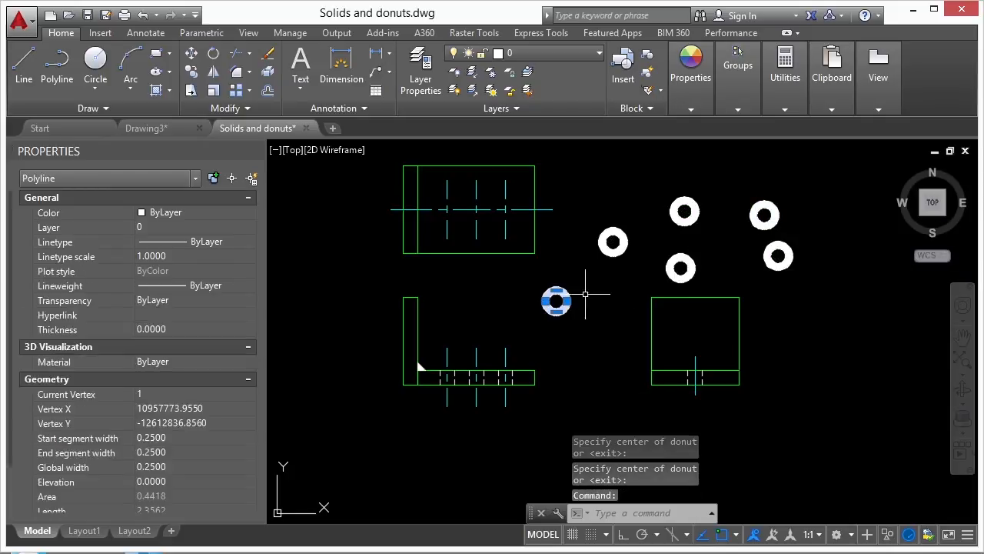
scroll(572, 291, "up", 5)
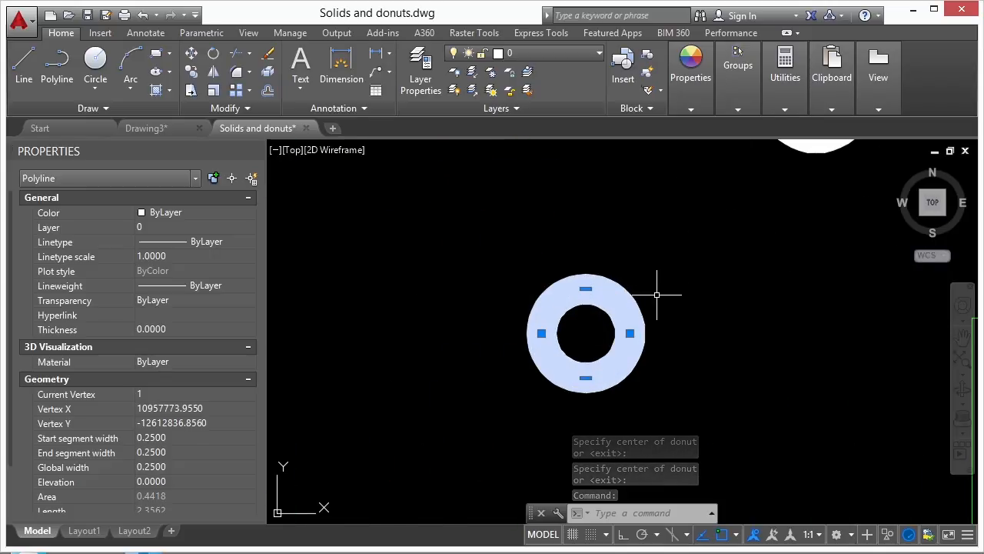
scroll(657, 293, "down", 4)
key("Escape")
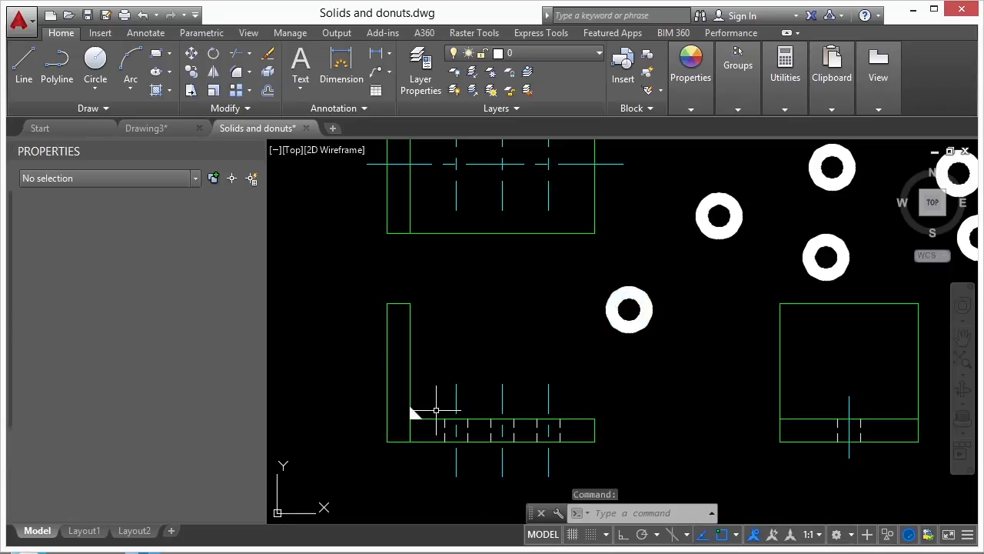
Compare the corner triangle solid's properties, then reselect a donut to confirm it is a 0.25-wide polyline.
scroll(411, 408, "up", 2)
left_click(423, 409)
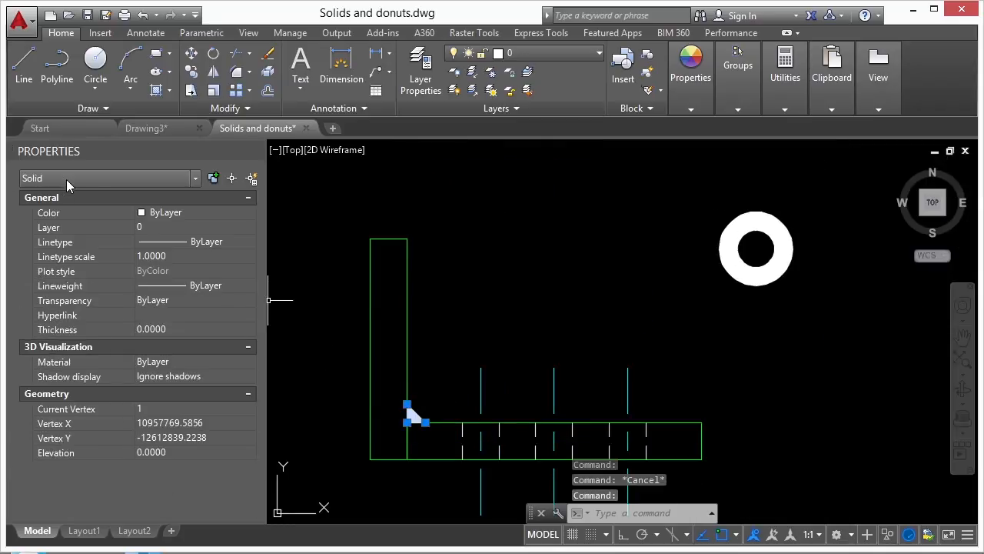
key("Escape")
left_click(739, 276)
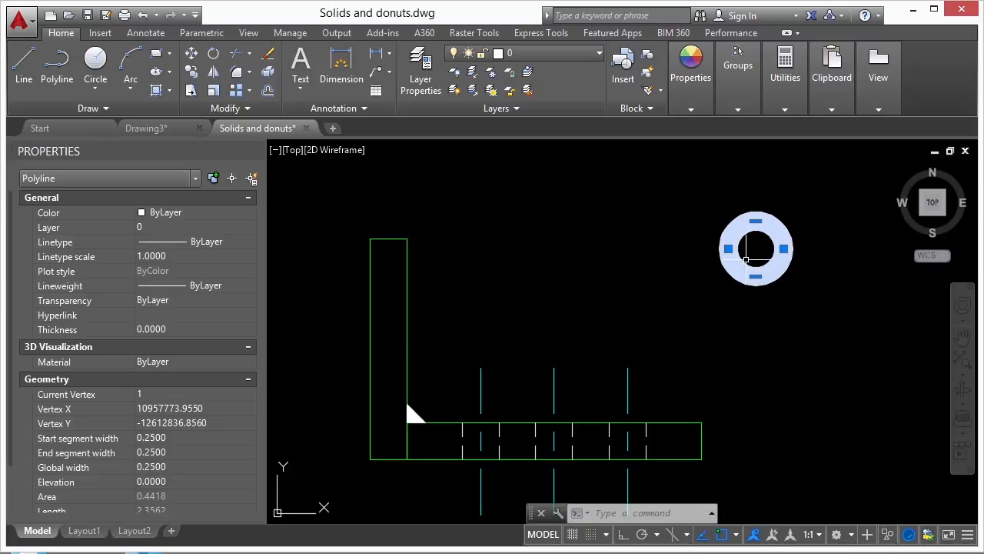
Clear the donut selection and abandon a first erase attempt.
scroll(738, 254, "up", 4)
scroll(644, 276, "down", 4)
key("Escape")
type("e")
key("Return")
left_click(697, 238)
key("Escape")
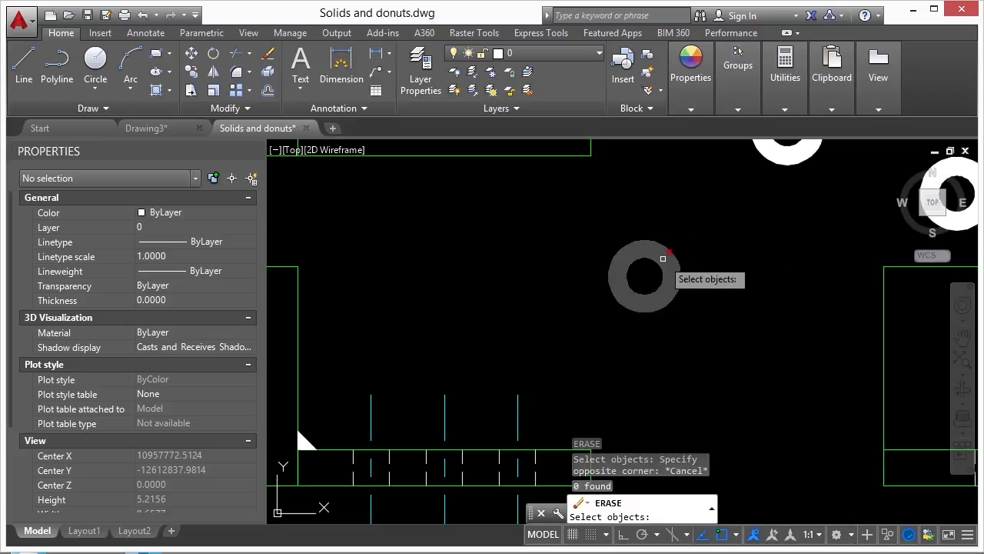
key("Escape")
key("Escape")
Grip-stretch a donut's right, top and bottom points, flattening its bottom into a straight segment.
left_click(665, 254)
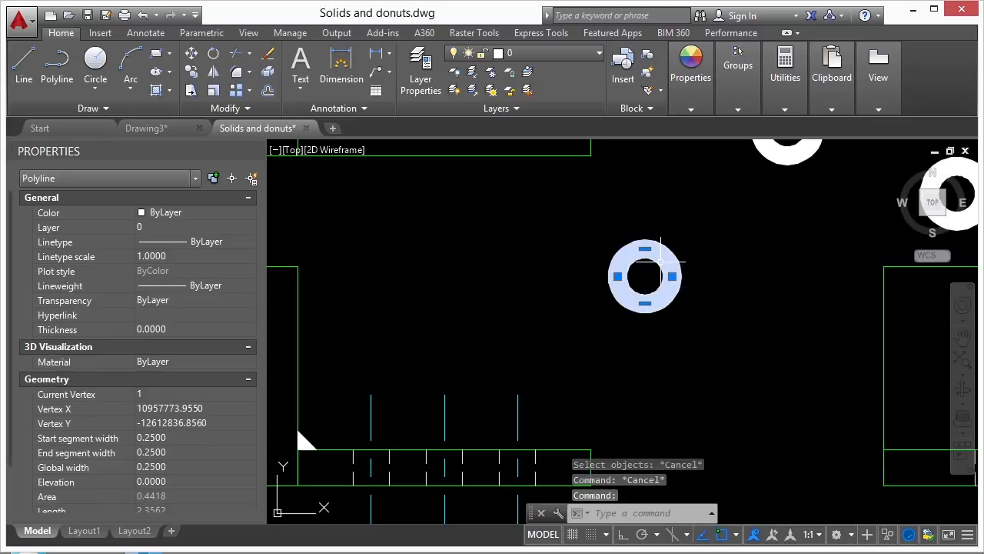
scroll(650, 257, "up", 2)
left_click(684, 286)
left_click(759, 288)
scroll(668, 294, "down", 1)
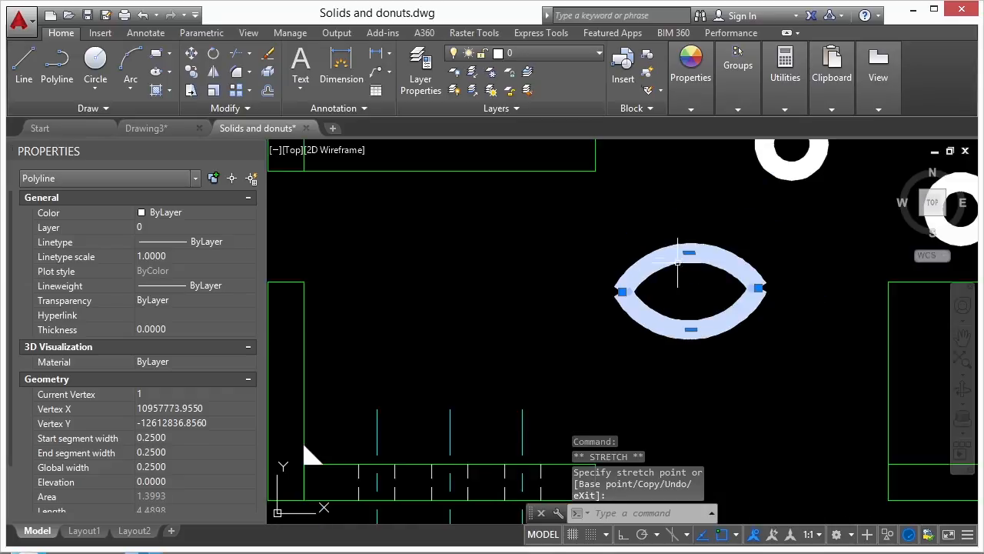
left_click(688, 186)
left_click(691, 329)
left_click(690, 291)
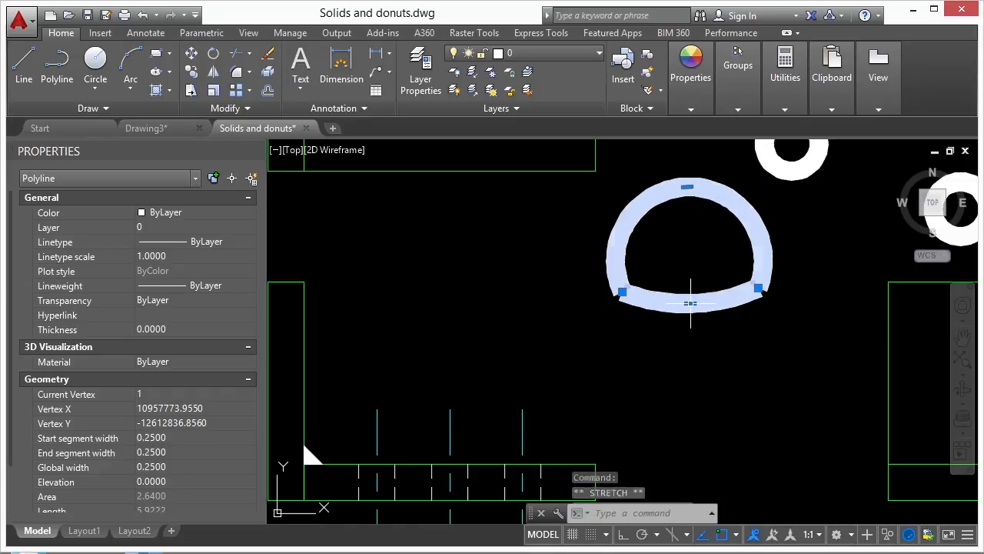
mouse_move(690, 290)
left_click(730, 358)
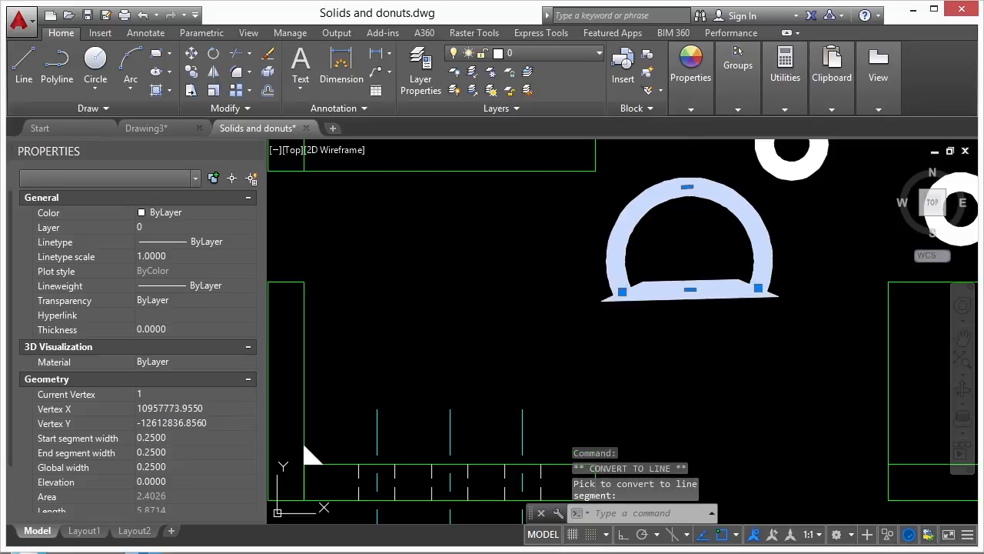
key("Escape")
Erase the flattened donut with a window selection.
scroll(547, 369, "down", 1)
type("e")
key("Return")
left_click(720, 288)
left_click(676, 320)
key("Return")
type("e")
key("Return")
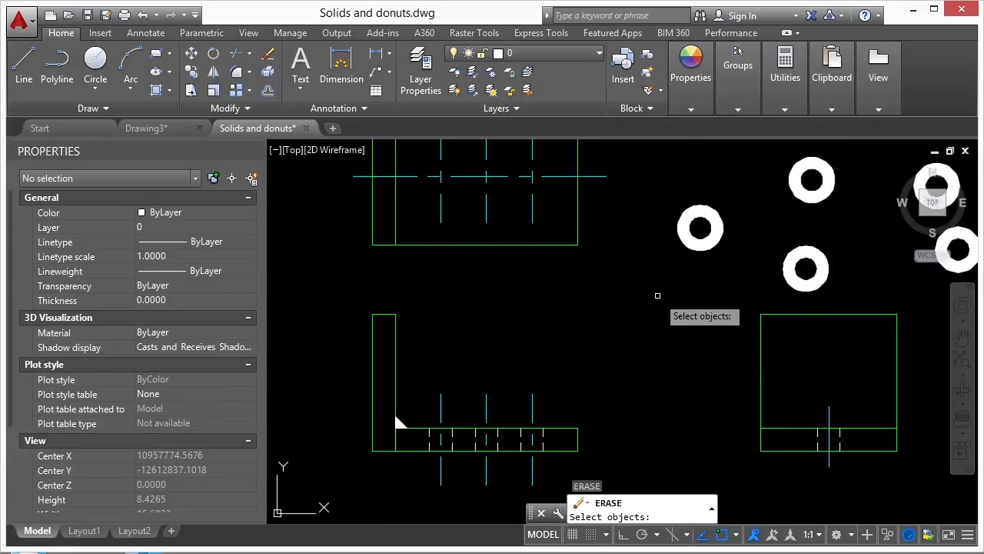
key("Escape")
Stretch the small donut's bottom point downward into a larger, notched ring.
left_click(700, 213)
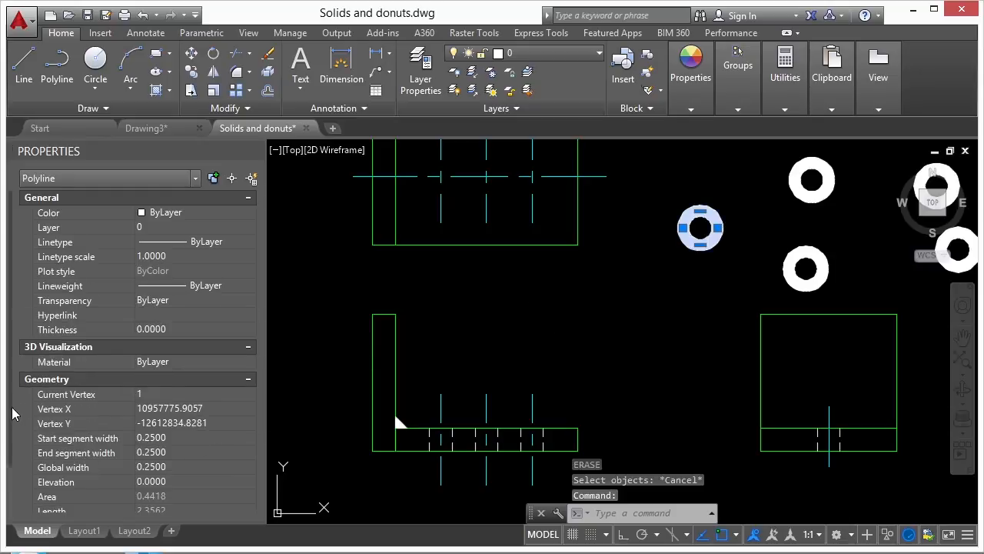
scroll(169, 429, "down", 3)
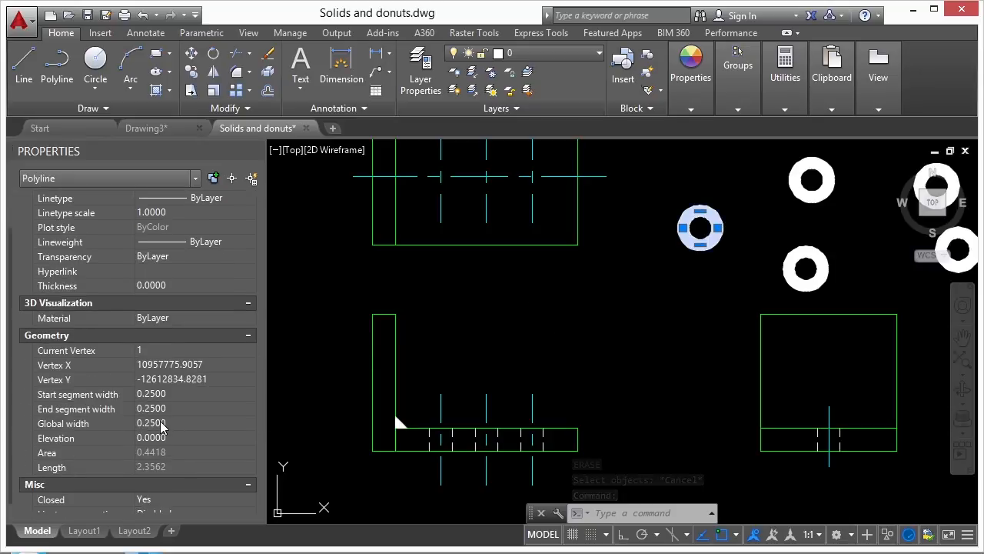
scroll(11, 380, "up", 3)
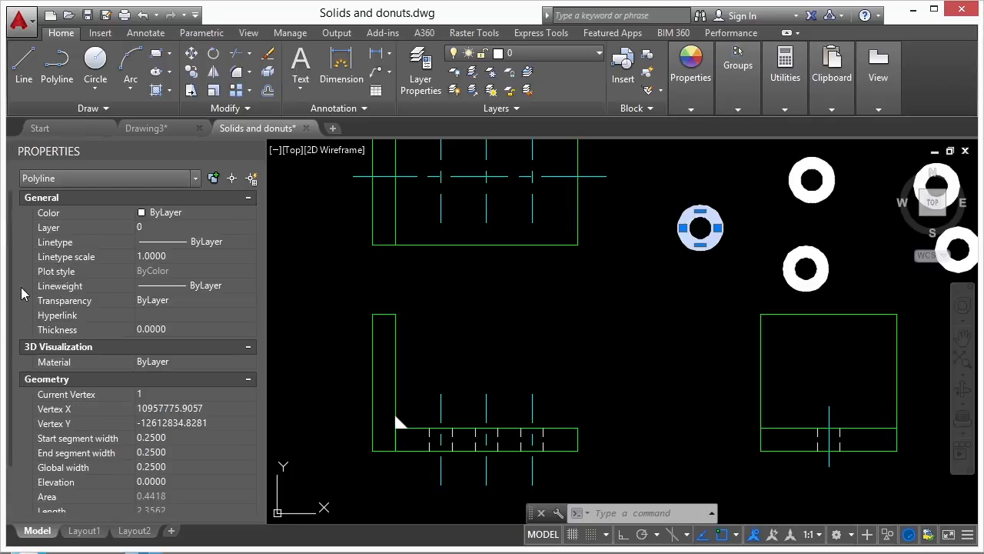
scroll(679, 272, "up", 4)
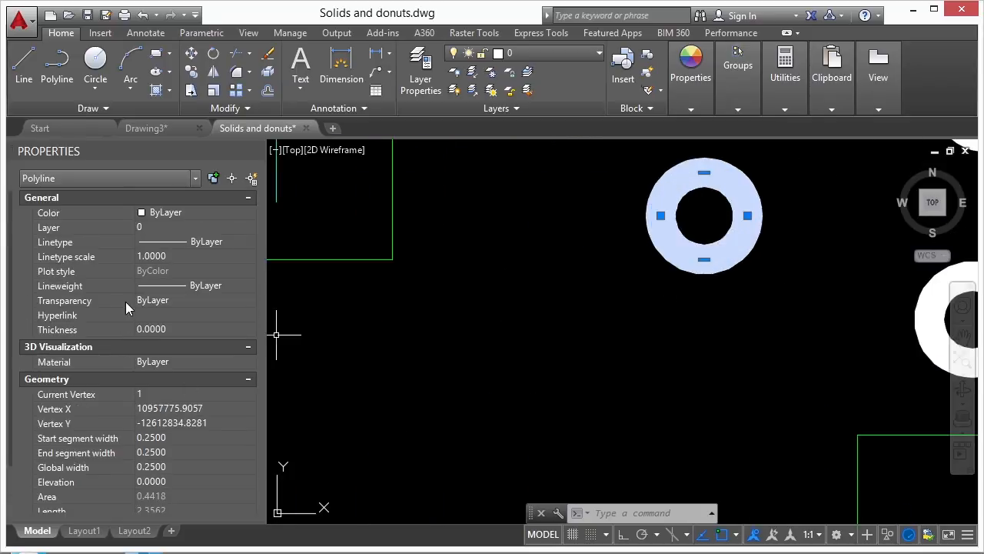
mouse_move(704, 261)
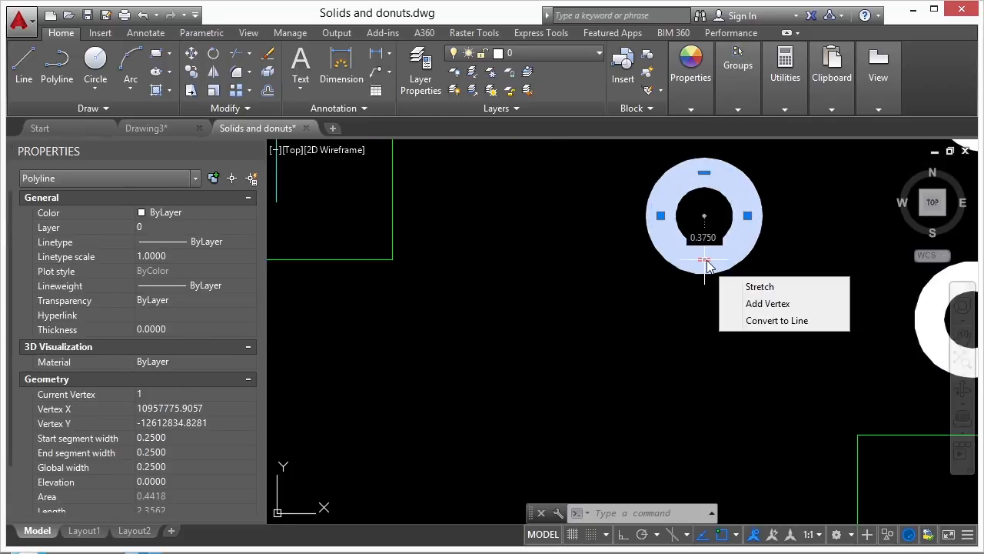
left_click(760, 286)
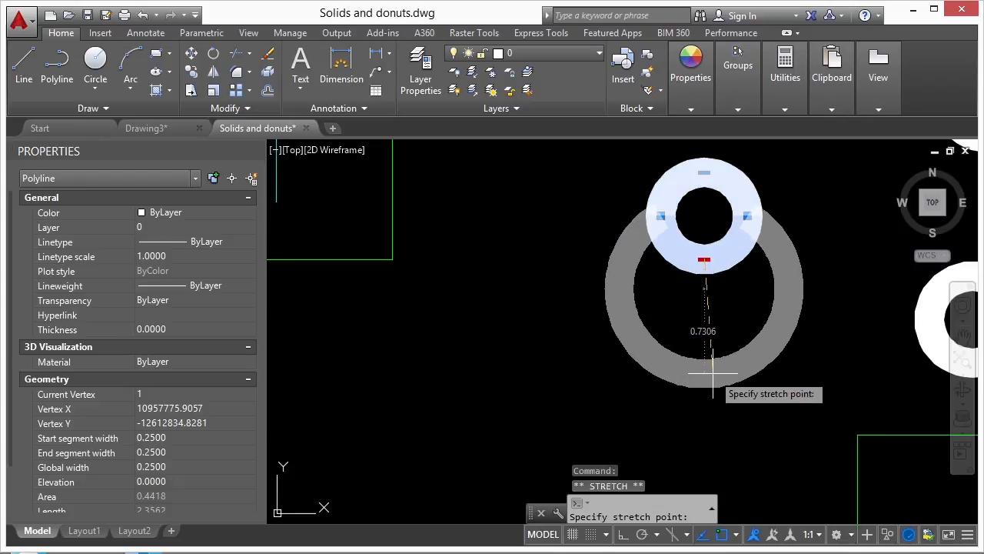
key("Escape")
key("Escape")
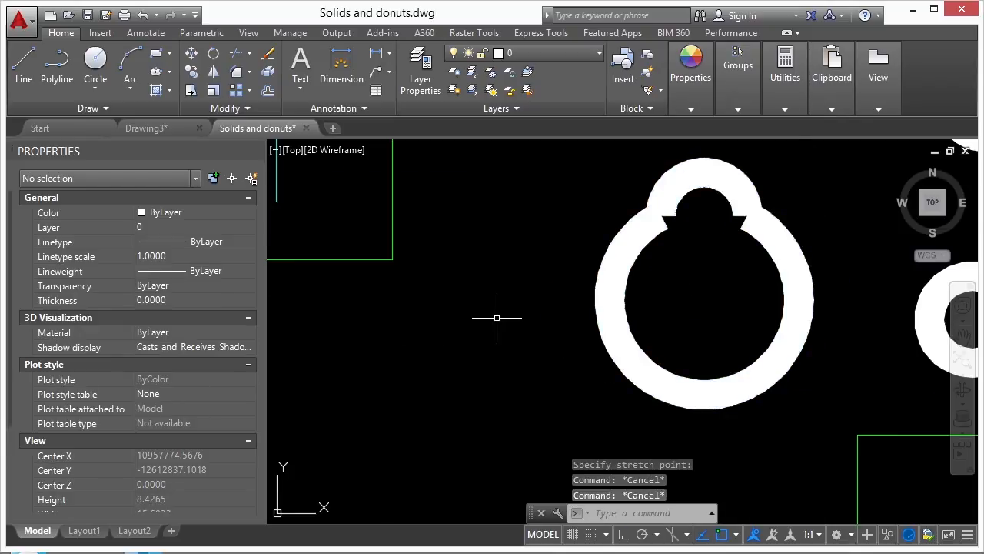
scroll(669, 292, "down", 4)
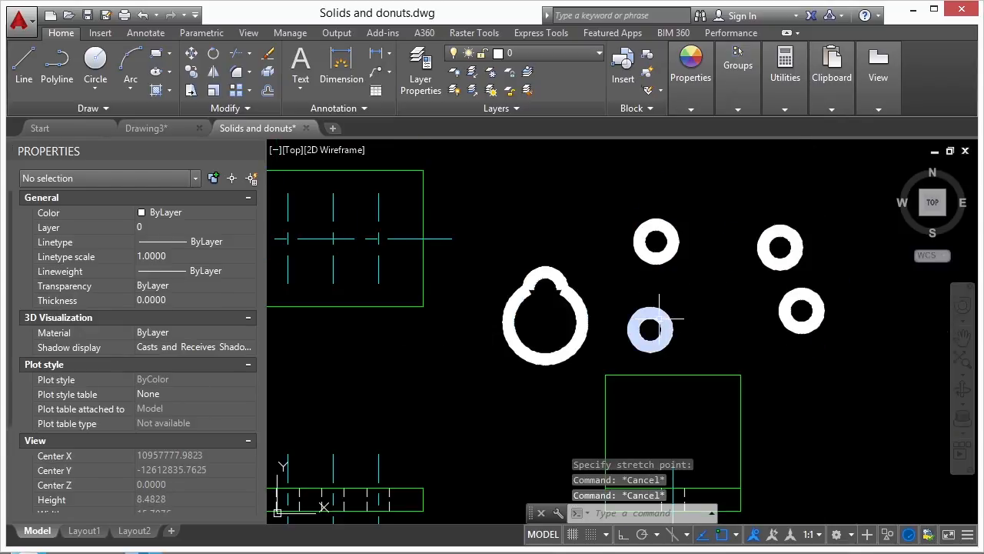
type("sc")
key("Return")
Scale up a trial donut from its centre to the previewed size.
left_click(655, 318)
key("Return")
left_click(650, 329)
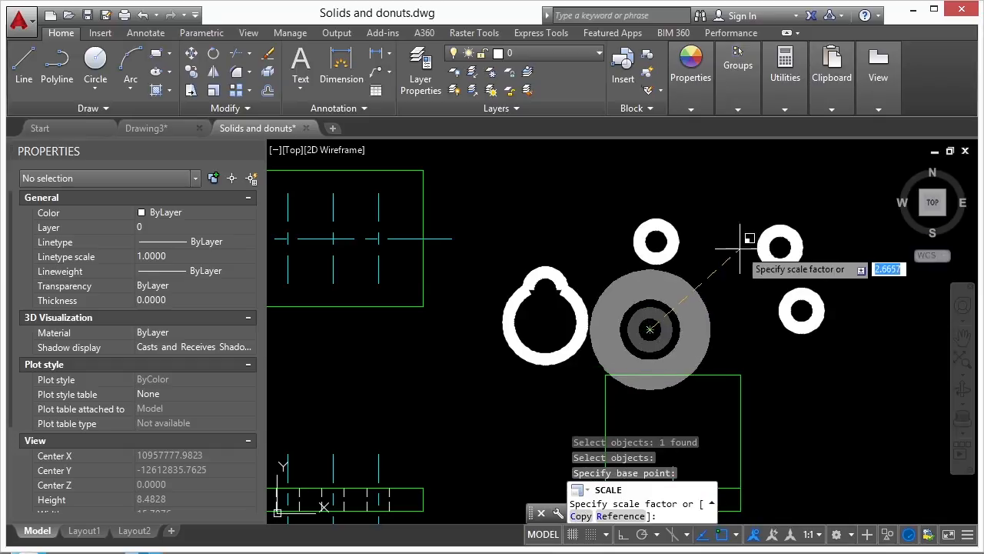
left_click(837, 200)
Erase the five trial donuts with a window selection.
type("e")
key("Return")
left_click(764, 237)
left_click(479, 341)
scroll(638, 315, "down", 2)
Draw three solid DONUT dots with 0 inside and 1.0 outside diameter on the top view.
type("don")
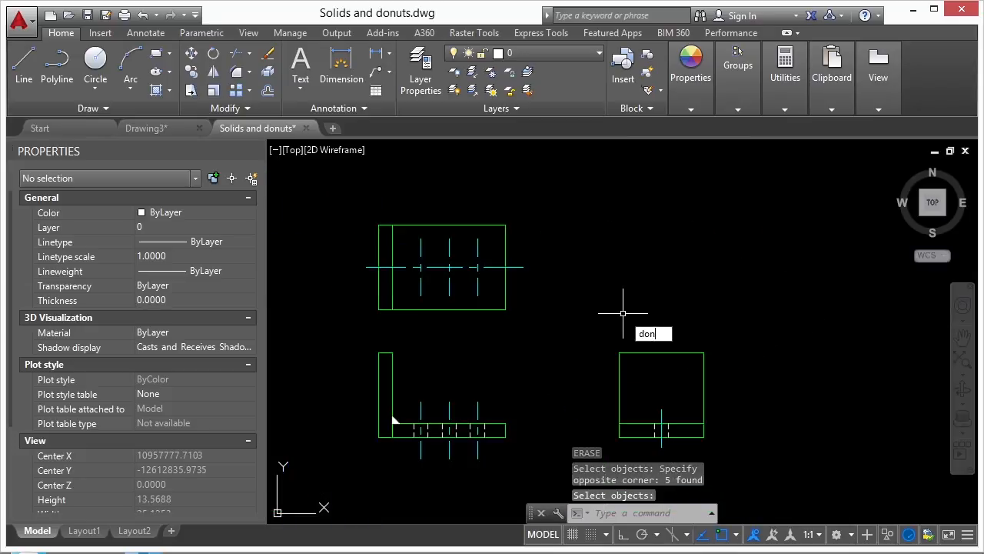
key("Return")
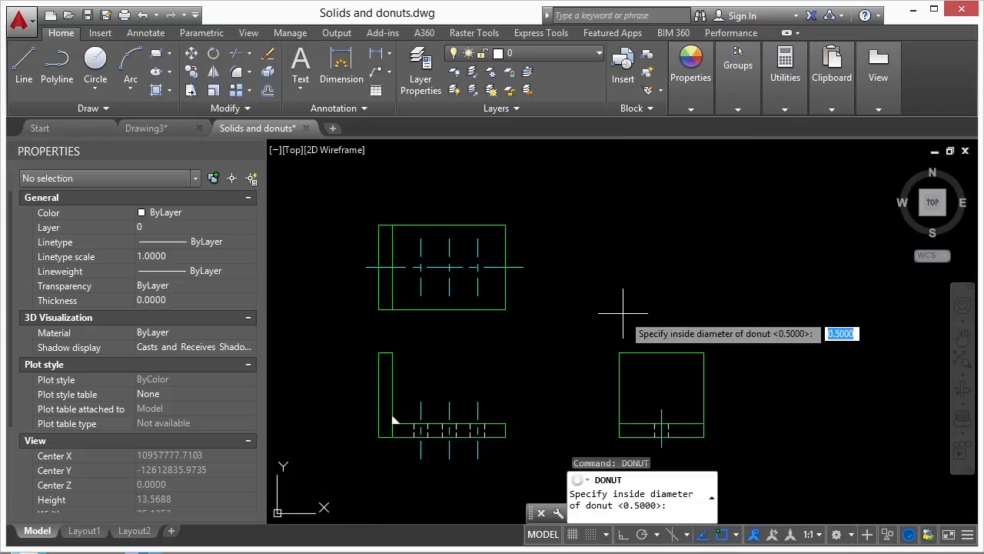
type("0")
key("Return")
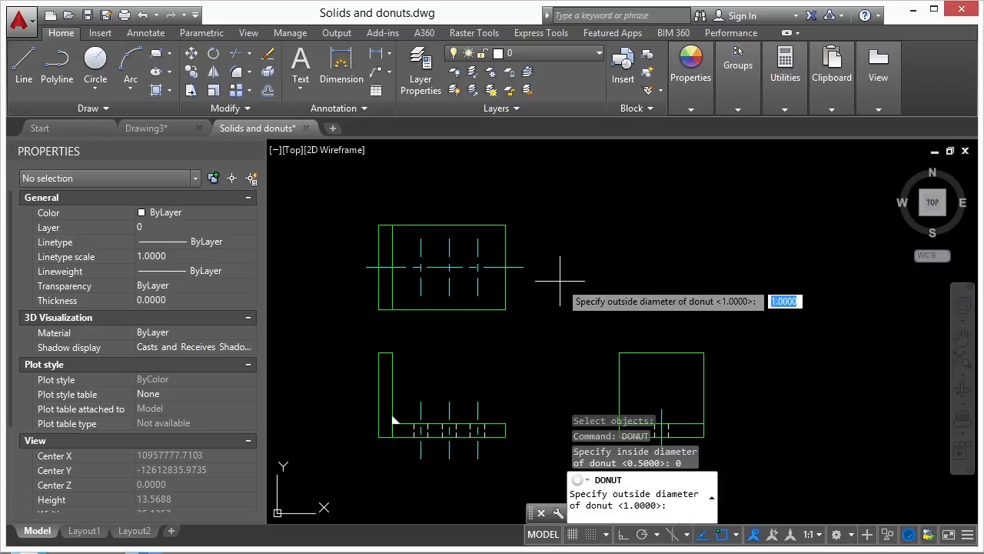
key("Return")
scroll(567, 277, "up", 5)
left_click(407, 264)
left_click(480, 264)
left_click(551, 263)
key("Return")
Select the three trial dots for erasing.
key("Escape")
key("Escape")
type("e")
key("Return")
left_click(525, 285)
left_click(500, 286)
left_click(432, 289)
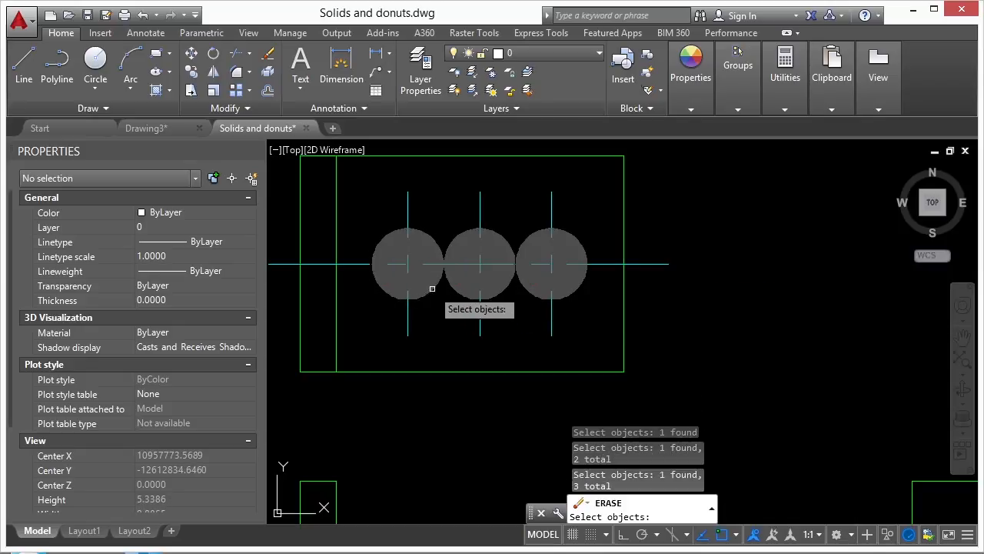
Erase the three trial dots and pan the lower view's hole lines into sight.
key("Return")
scroll(538, 244, "down", 4)
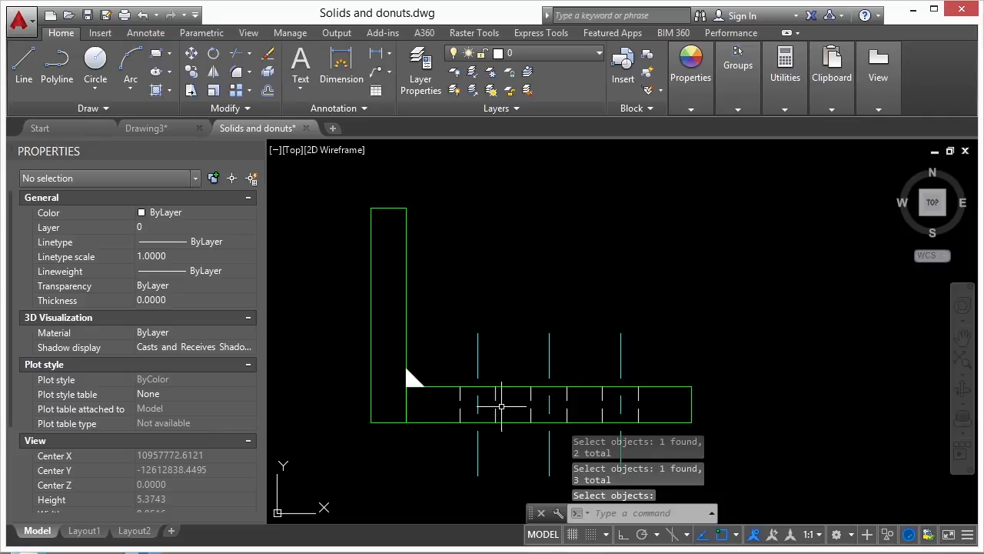
middle_click_drag(501, 406, 484, 350)
Start DONUT with 0 inside diameter and an outside diameter measured across the hole width.
type("donut")
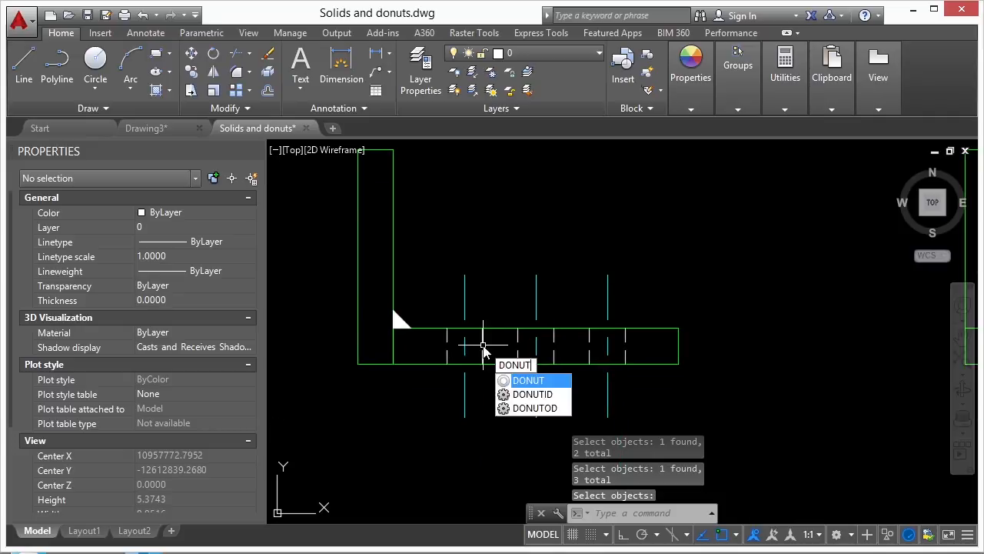
key("Return")
type("0")
key("Return")
scroll(482, 347, "up", 4)
left_click(396, 323)
left_click(486, 323)
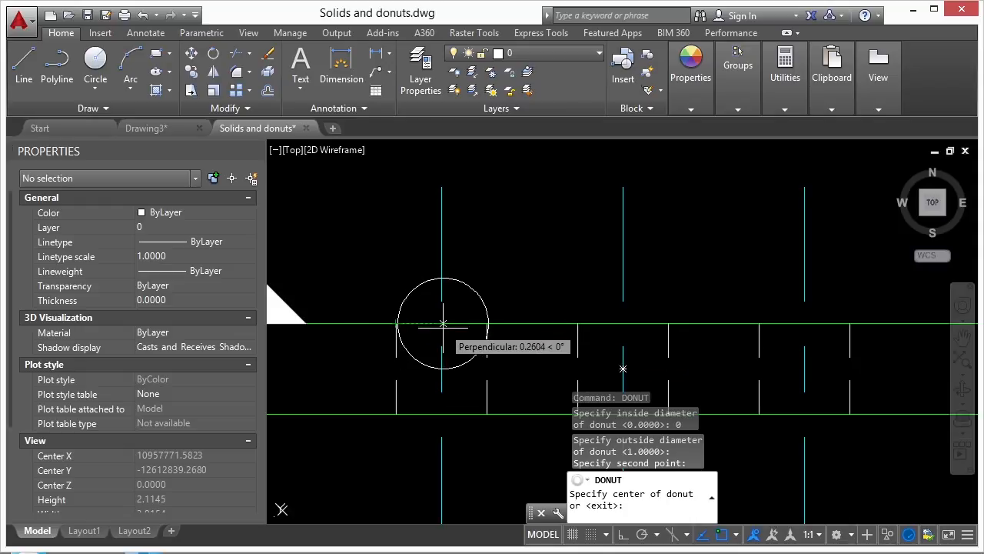
Place solid dots in the left, middle and right holes of the top view.
scroll(443, 324, "down", 5)
left_click(477, 178)
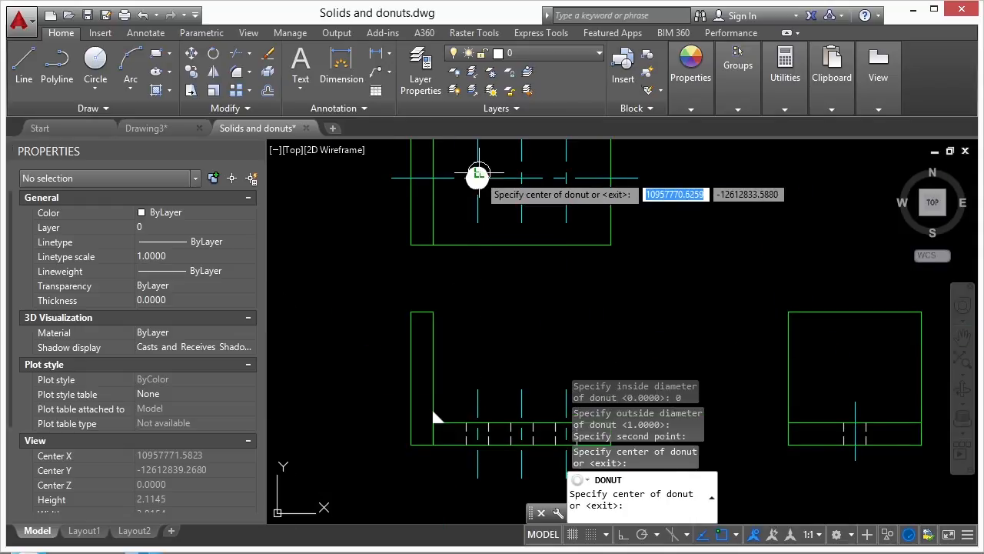
left_click(521, 177)
left_click(566, 177)
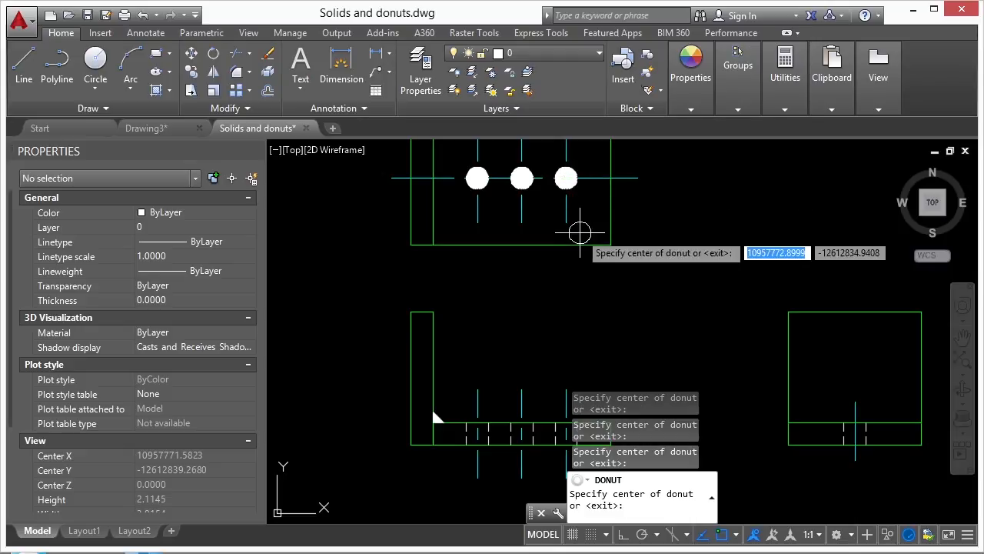
key("Return")
middle_click_drag(526, 181, 525, 214)
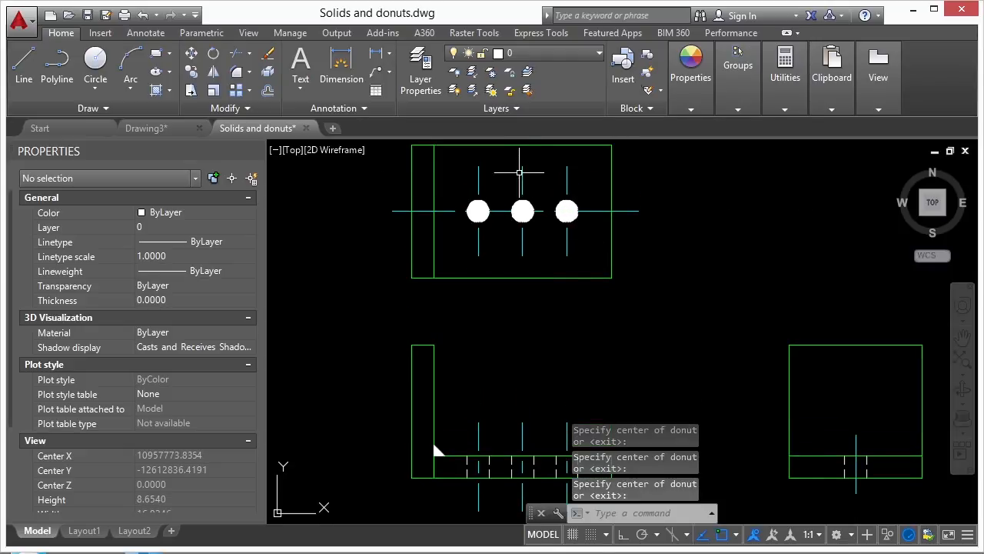
left_click(523, 169)
left_click(479, 178)
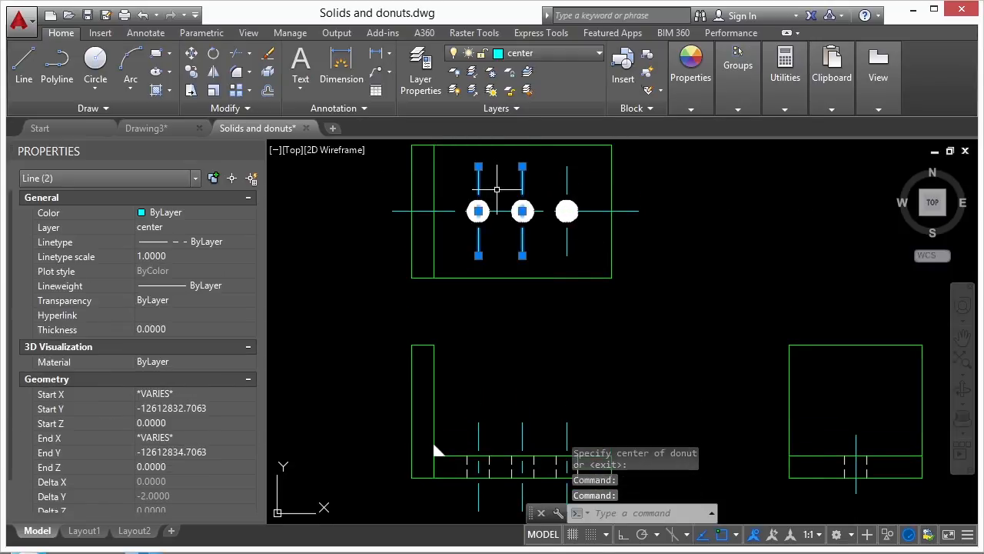
key("Escape")
scroll(461, 242, "down", 2)
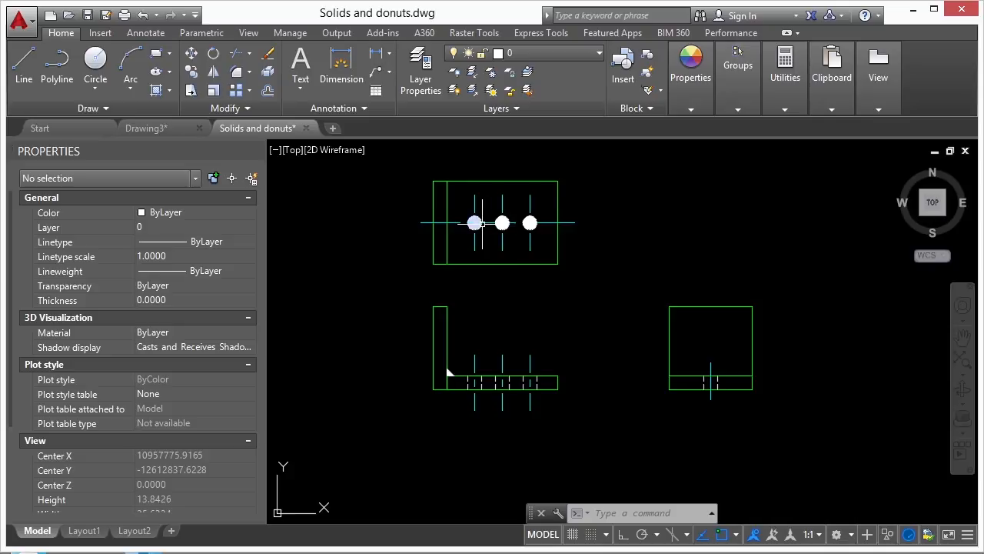
scroll(474, 223, "up", 2)
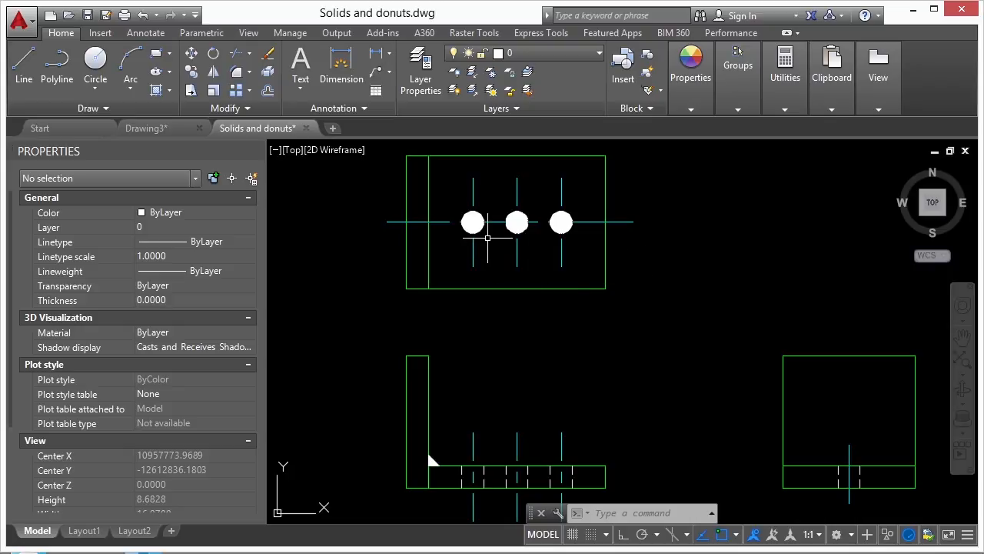
scroll(430, 354, "down", 4)
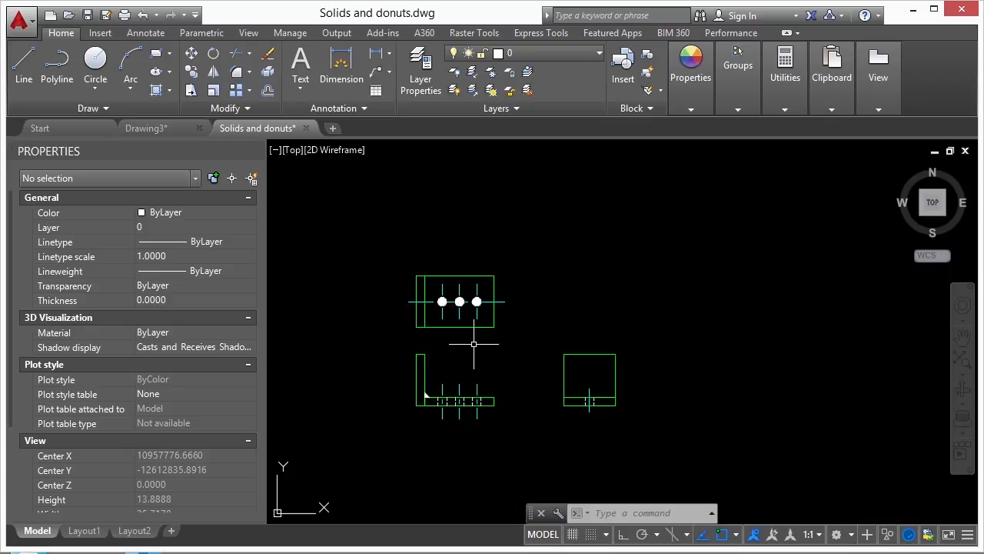